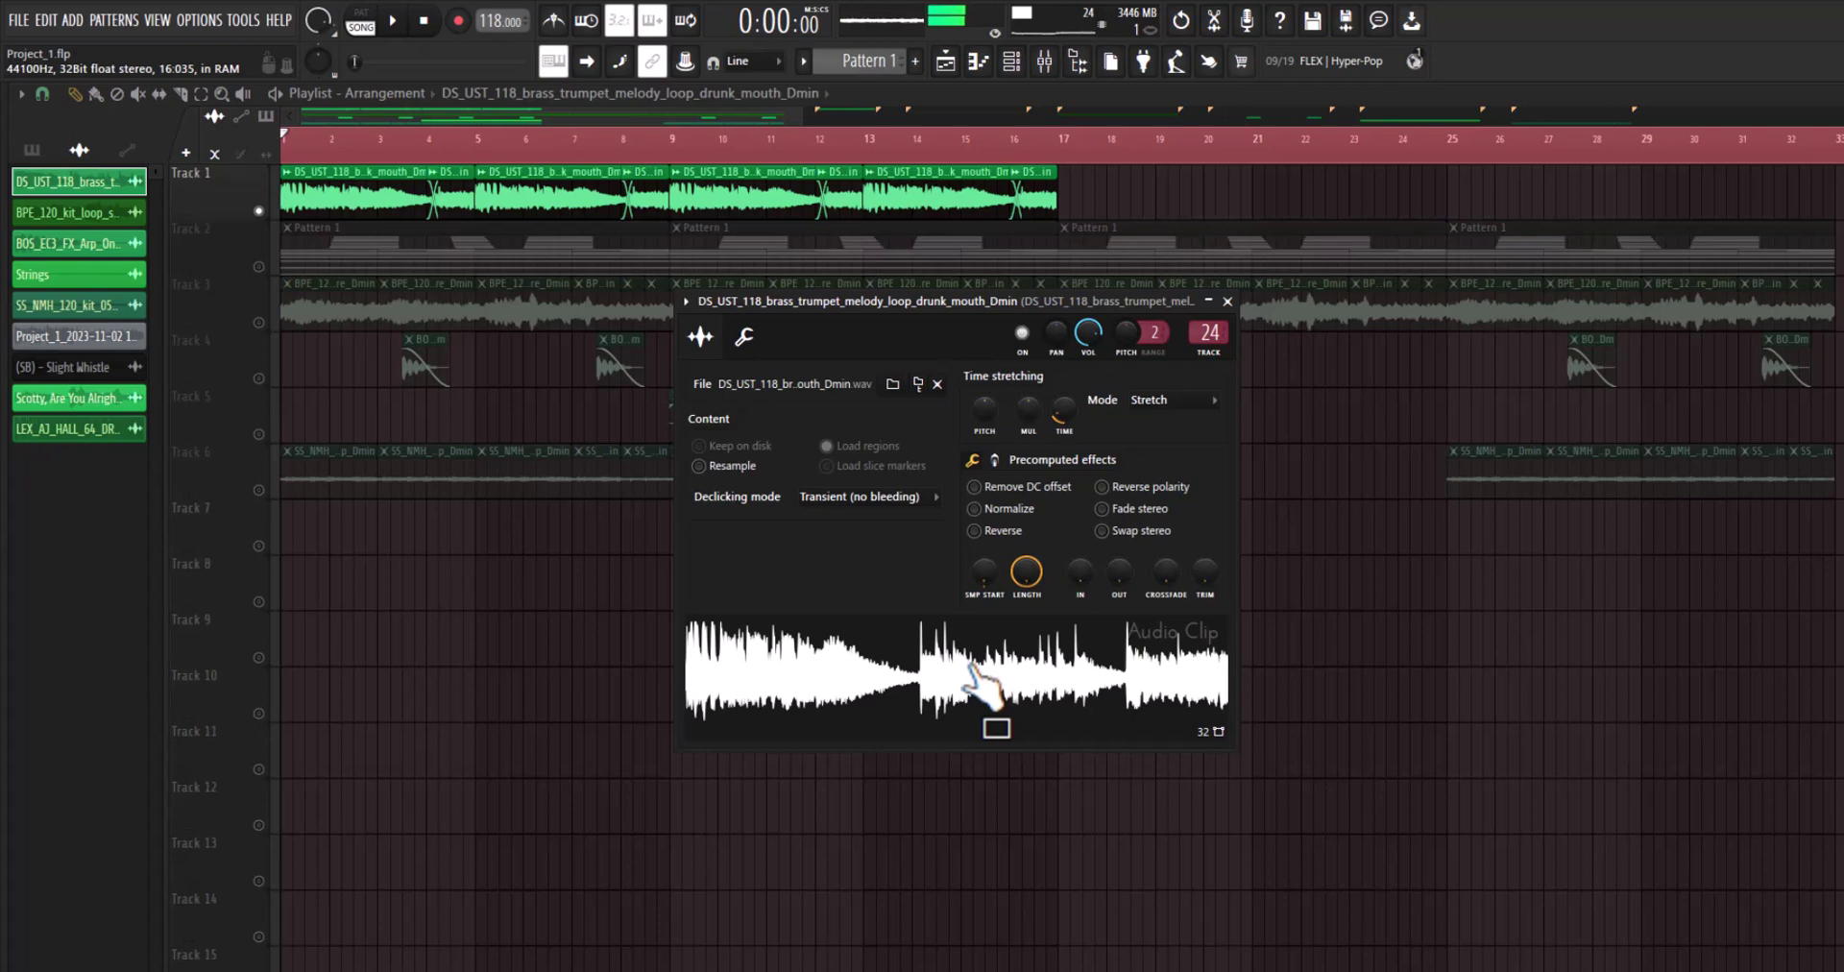
Step: Close the brass trumpet melody sample's settings and play the soloed Track 1 loop in the arrangement
click(584, 111)
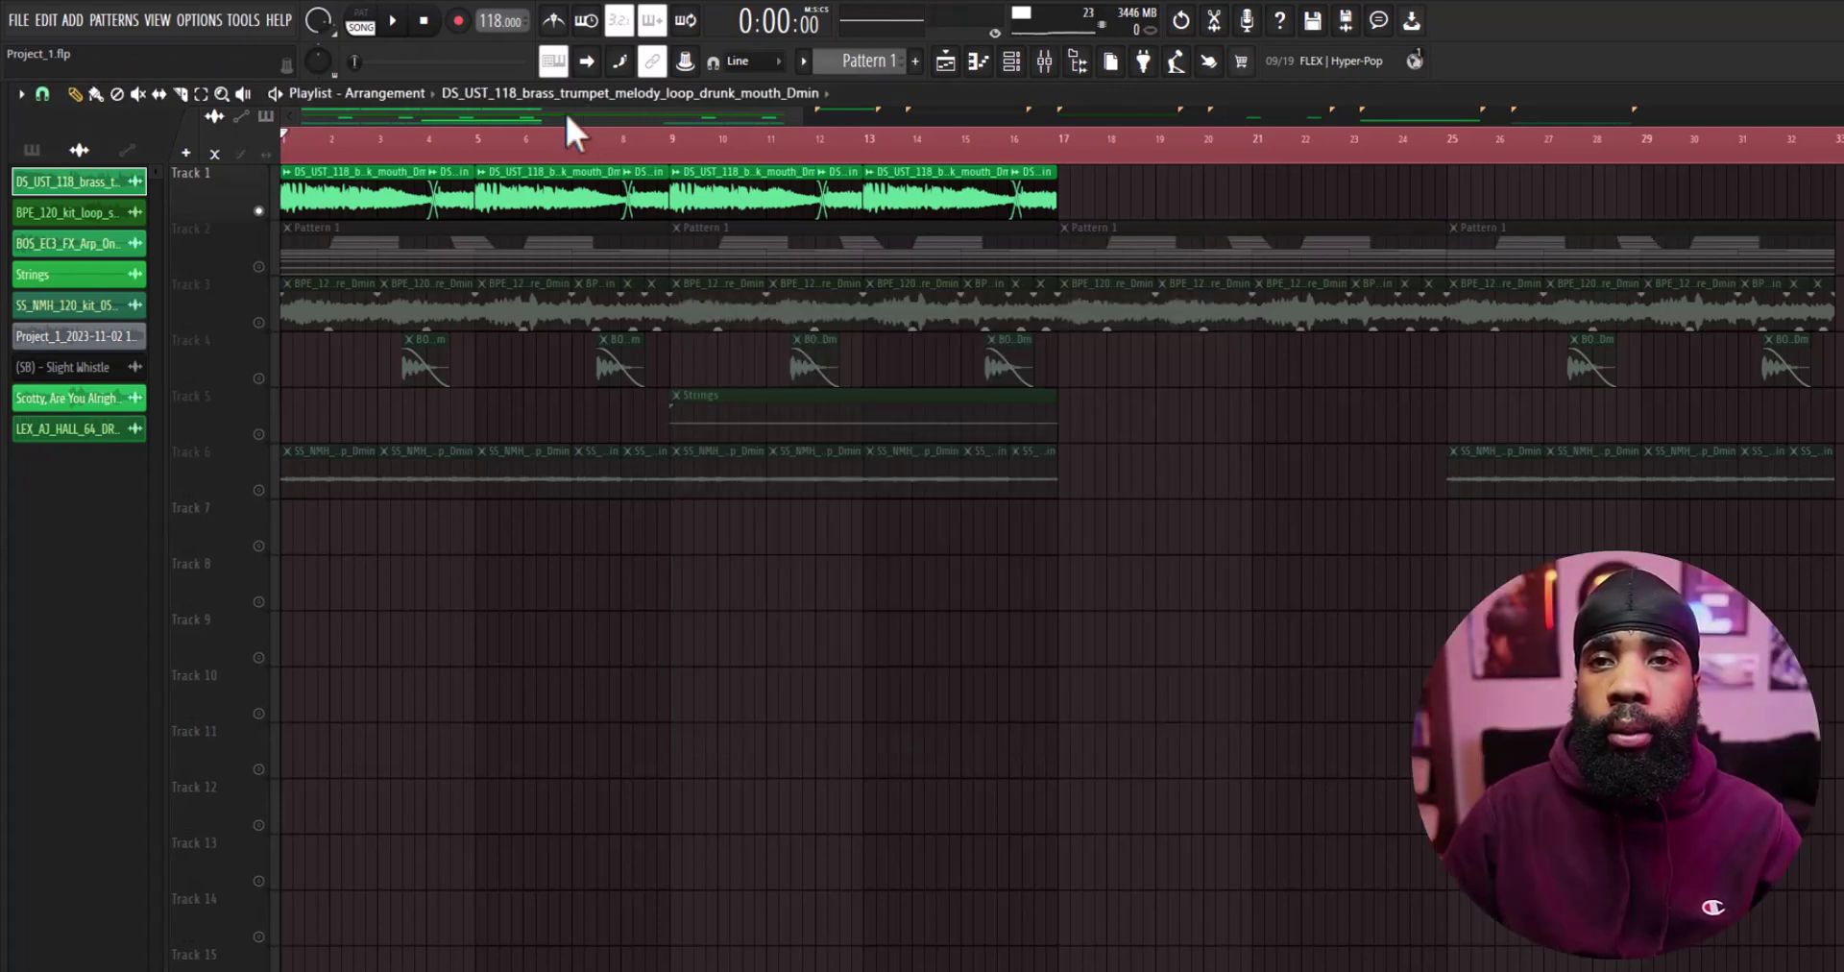
click(396, 23)
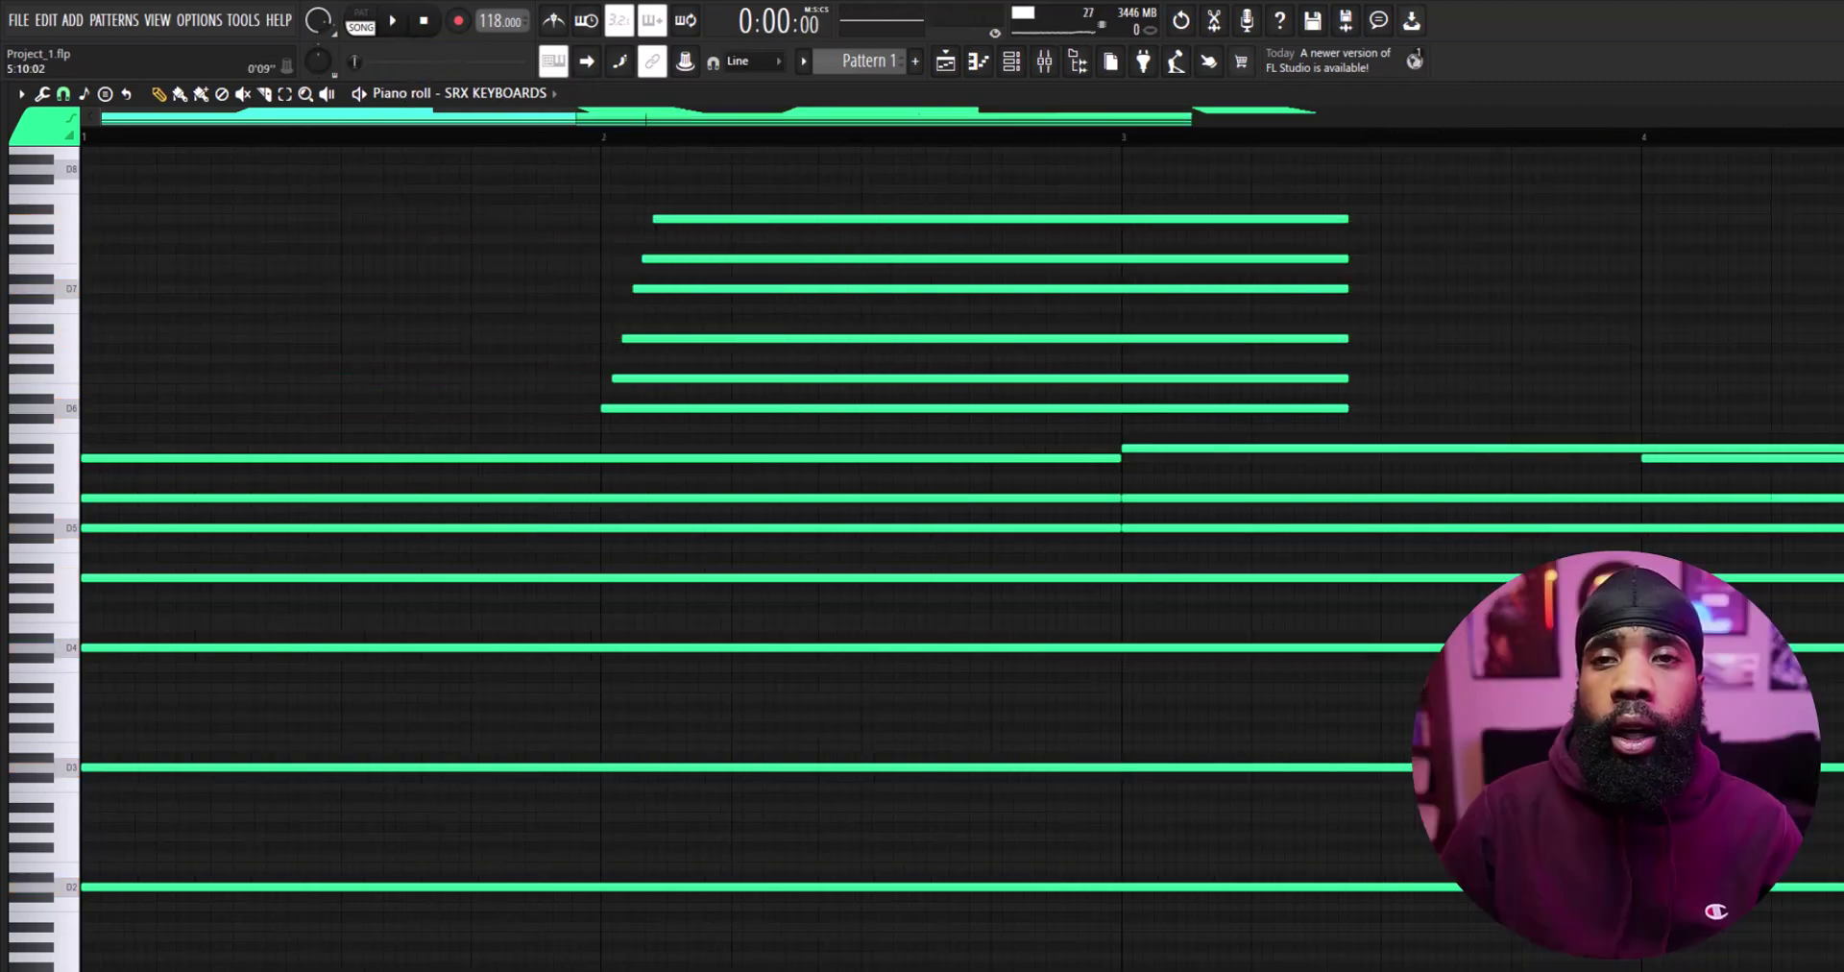
Step: Examine the SRX KEYBOARDS chord notes in the piano roll, from the low D octaves up to the staggered high notes
scroll(922, 538, up, 2)
scroll(360, 797, down, 4)
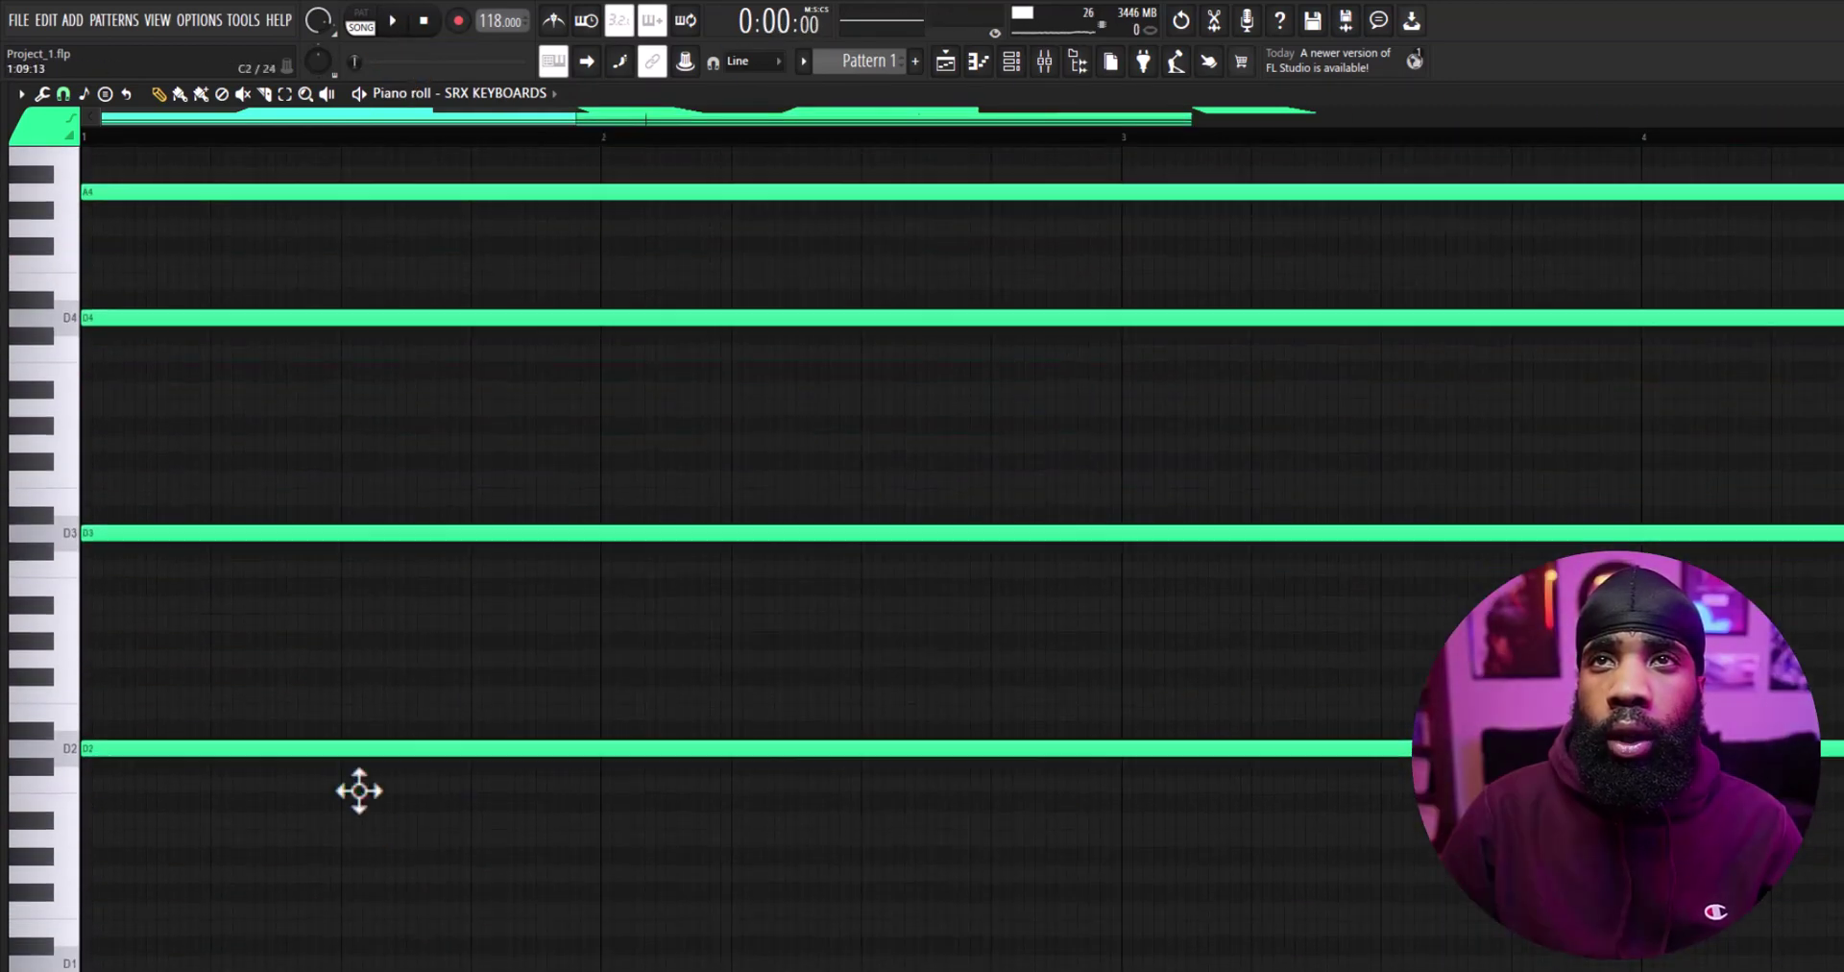
scroll(77, 576, up, 3)
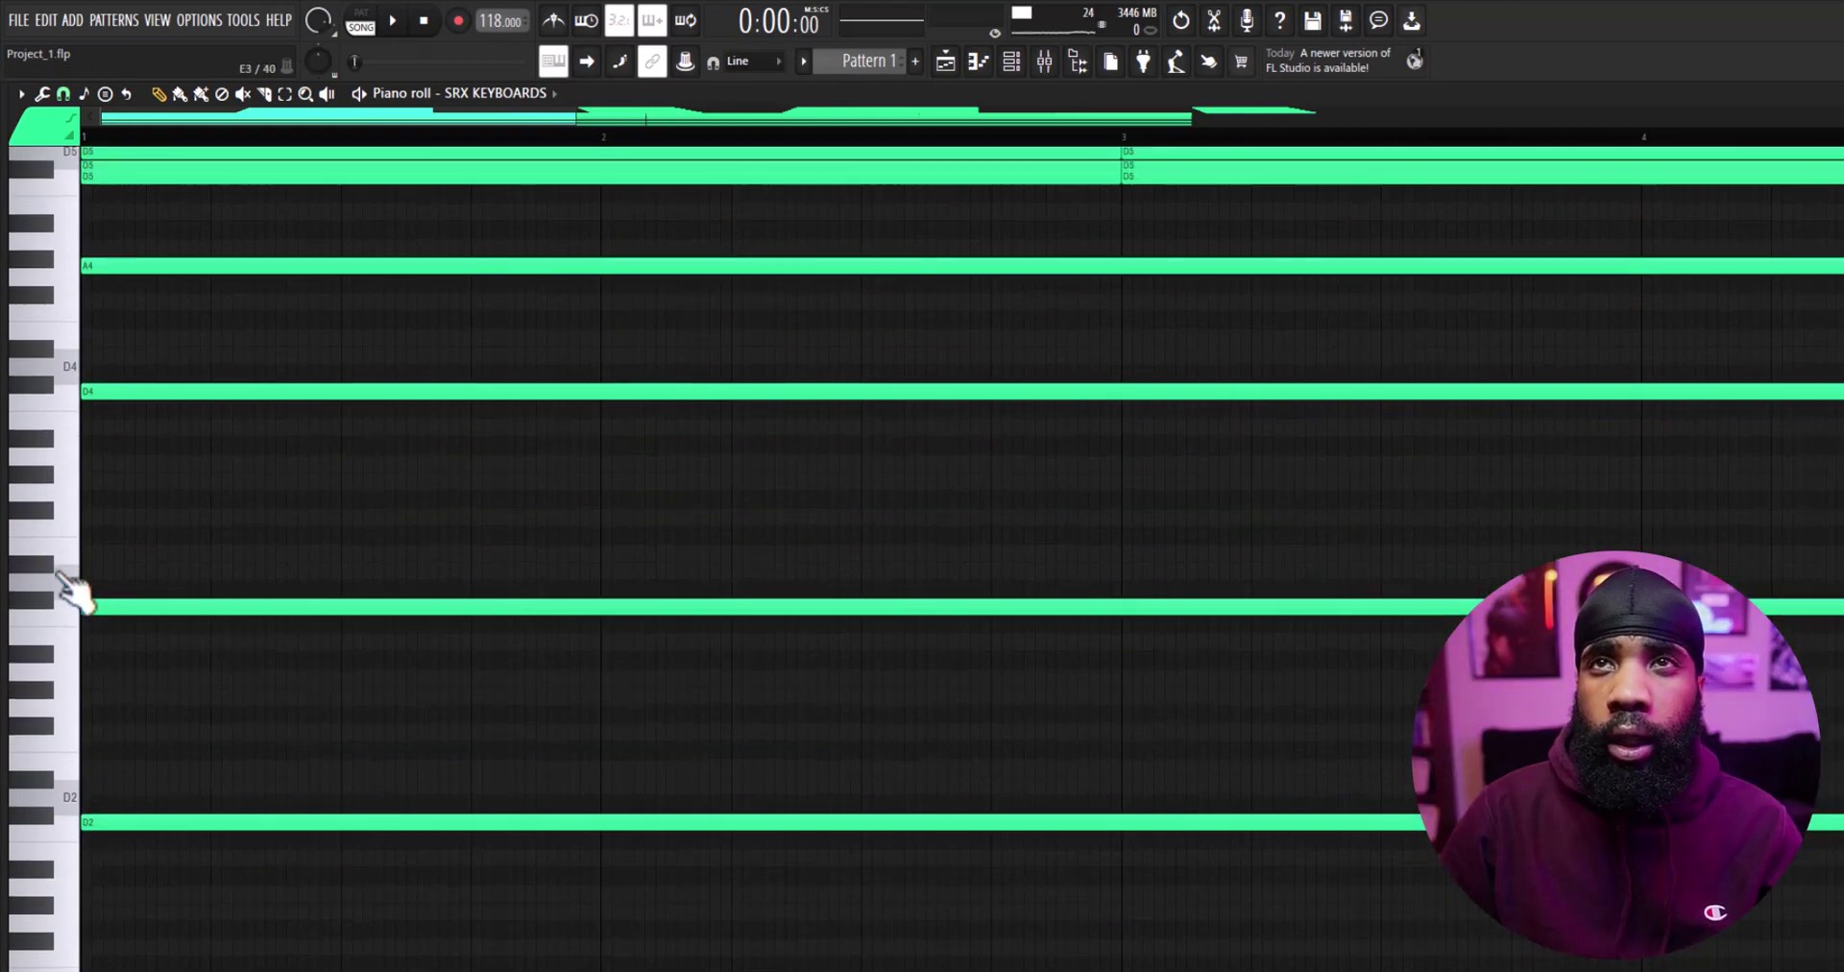
scroll(77, 591, up, 1)
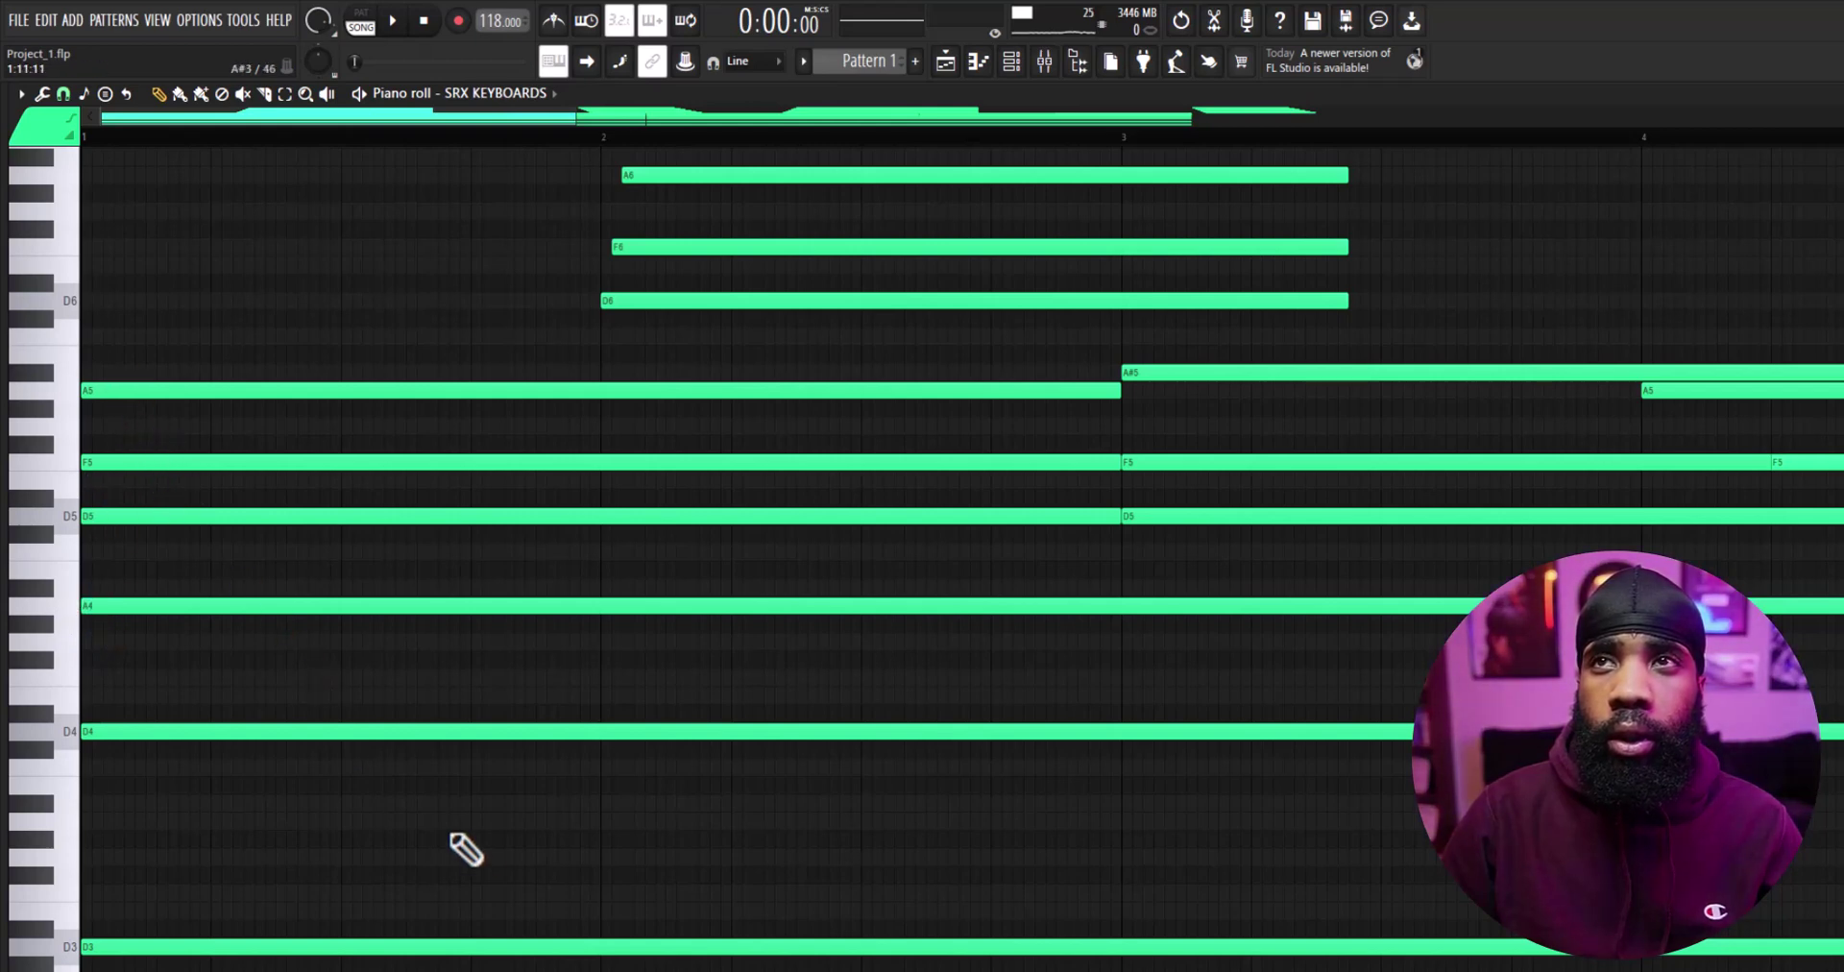
scroll(465, 848, up, 1)
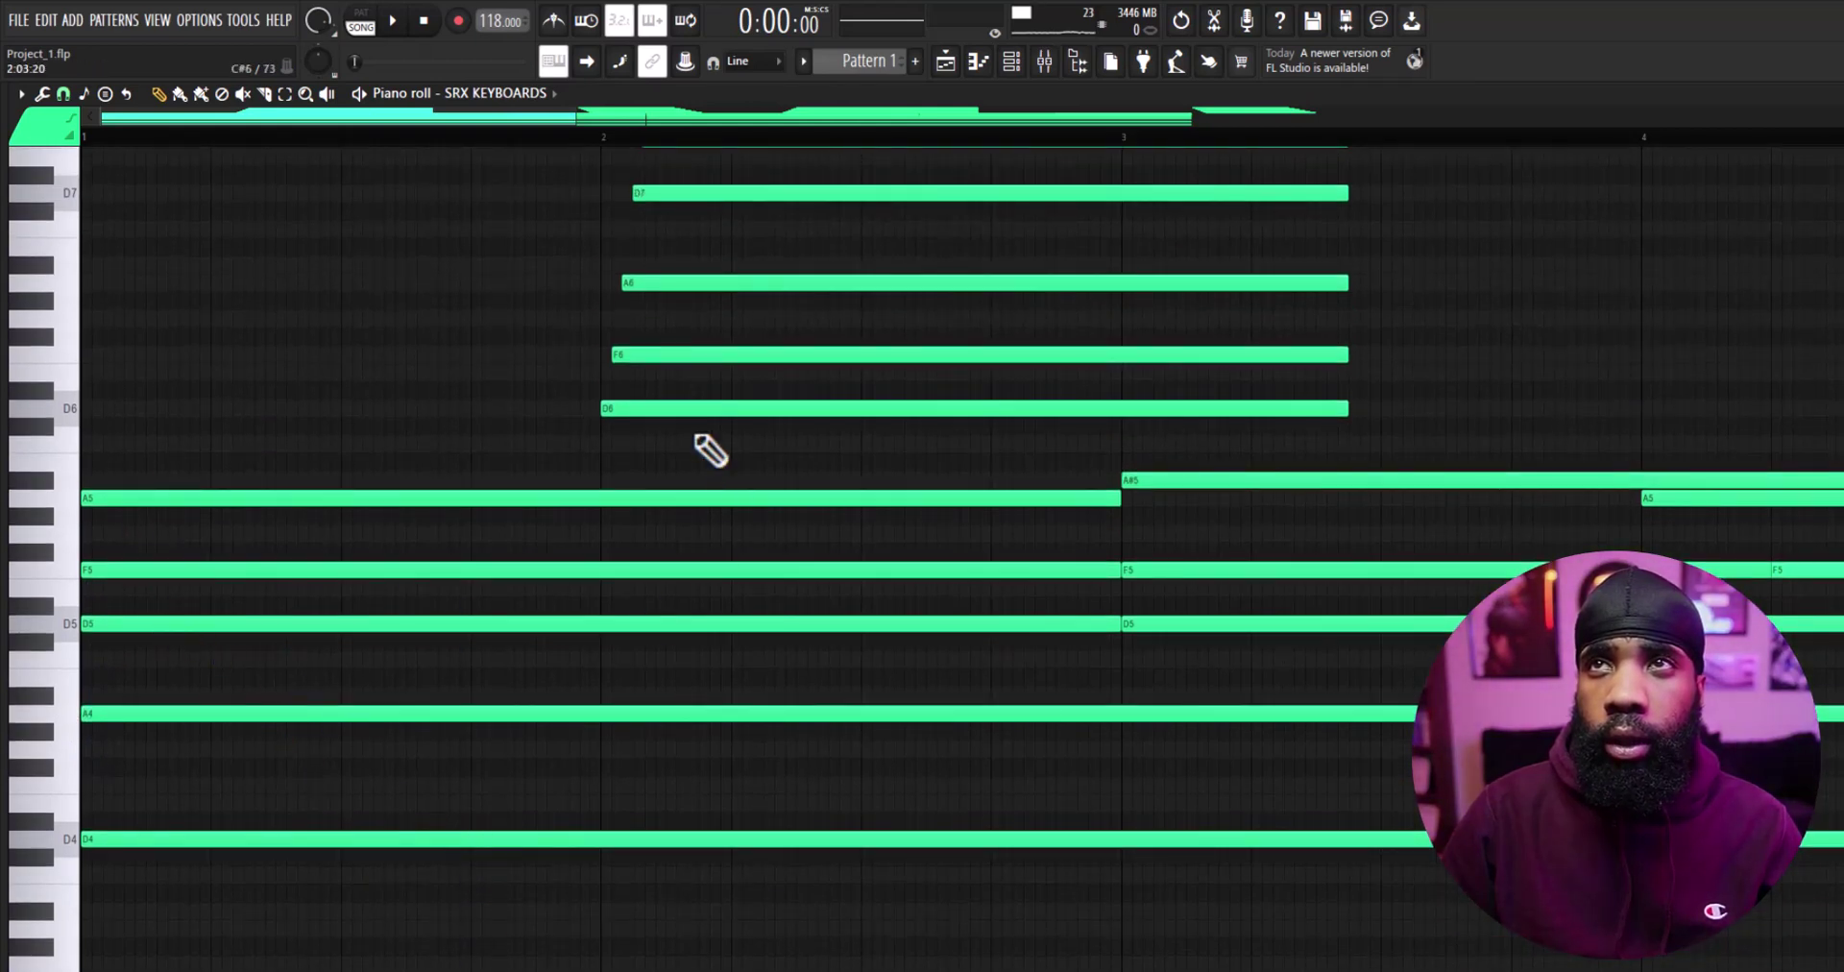
scroll(686, 407, up, 2)
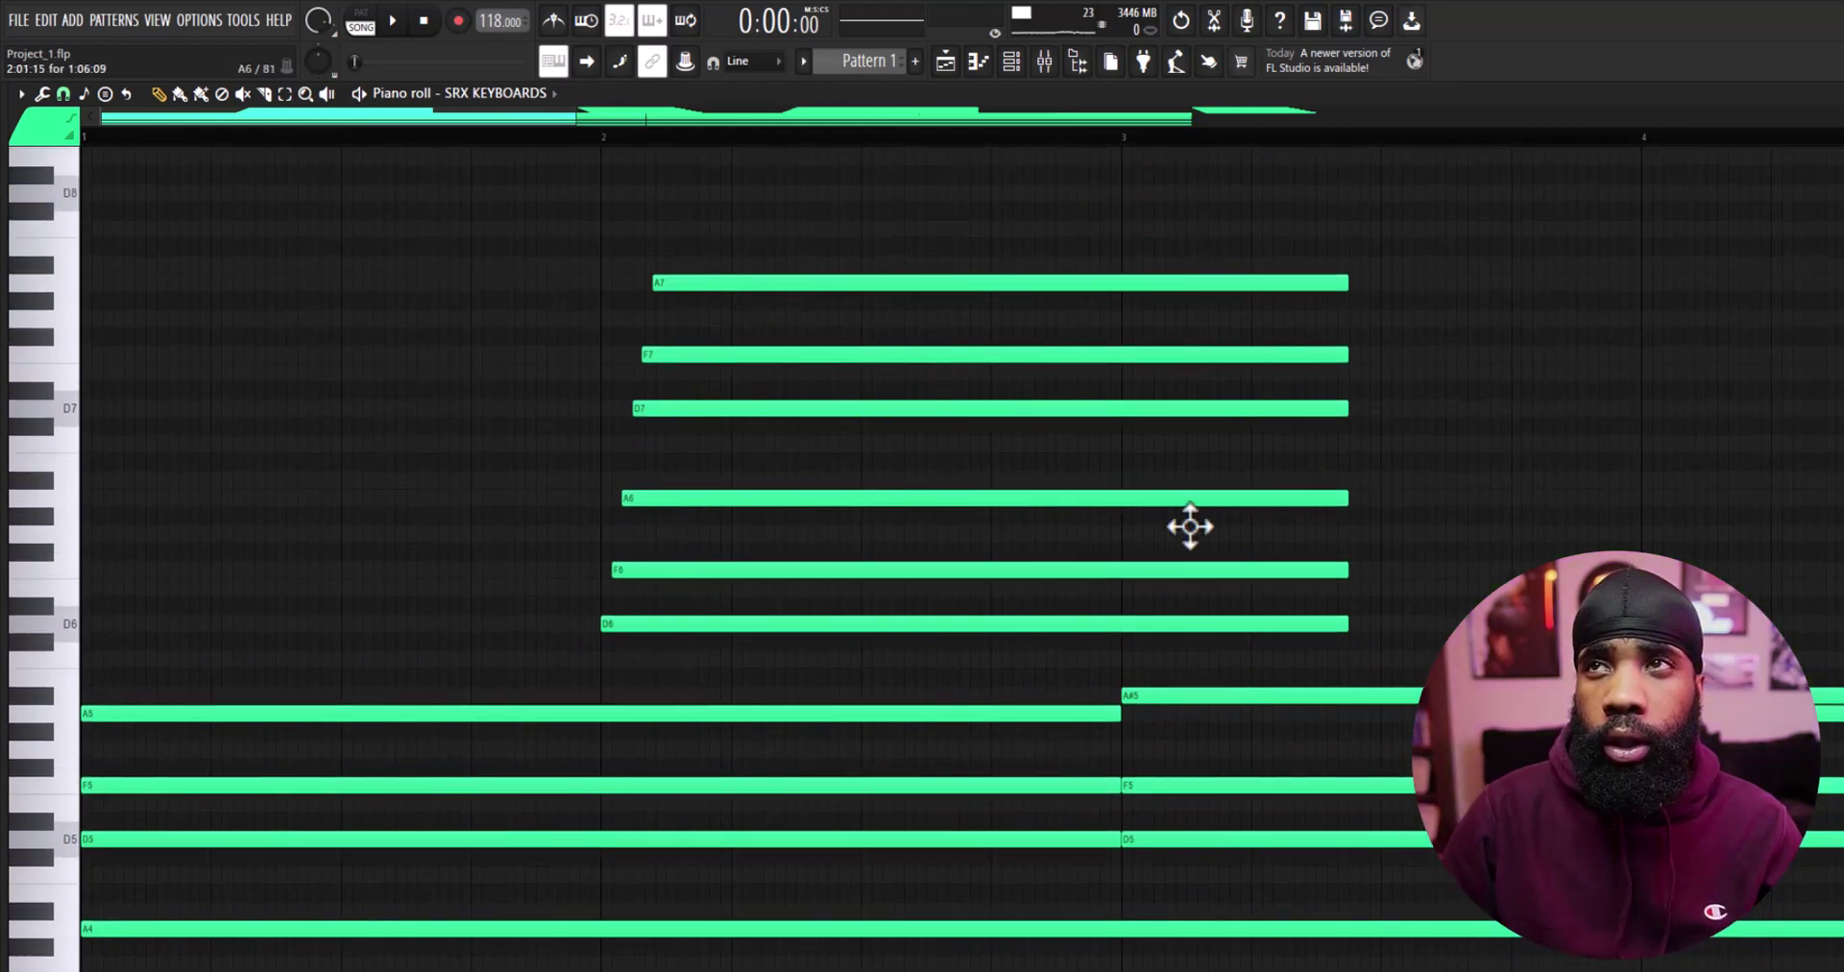
scroll(1191, 526, down, 3)
scroll(1249, 518, down, 1)
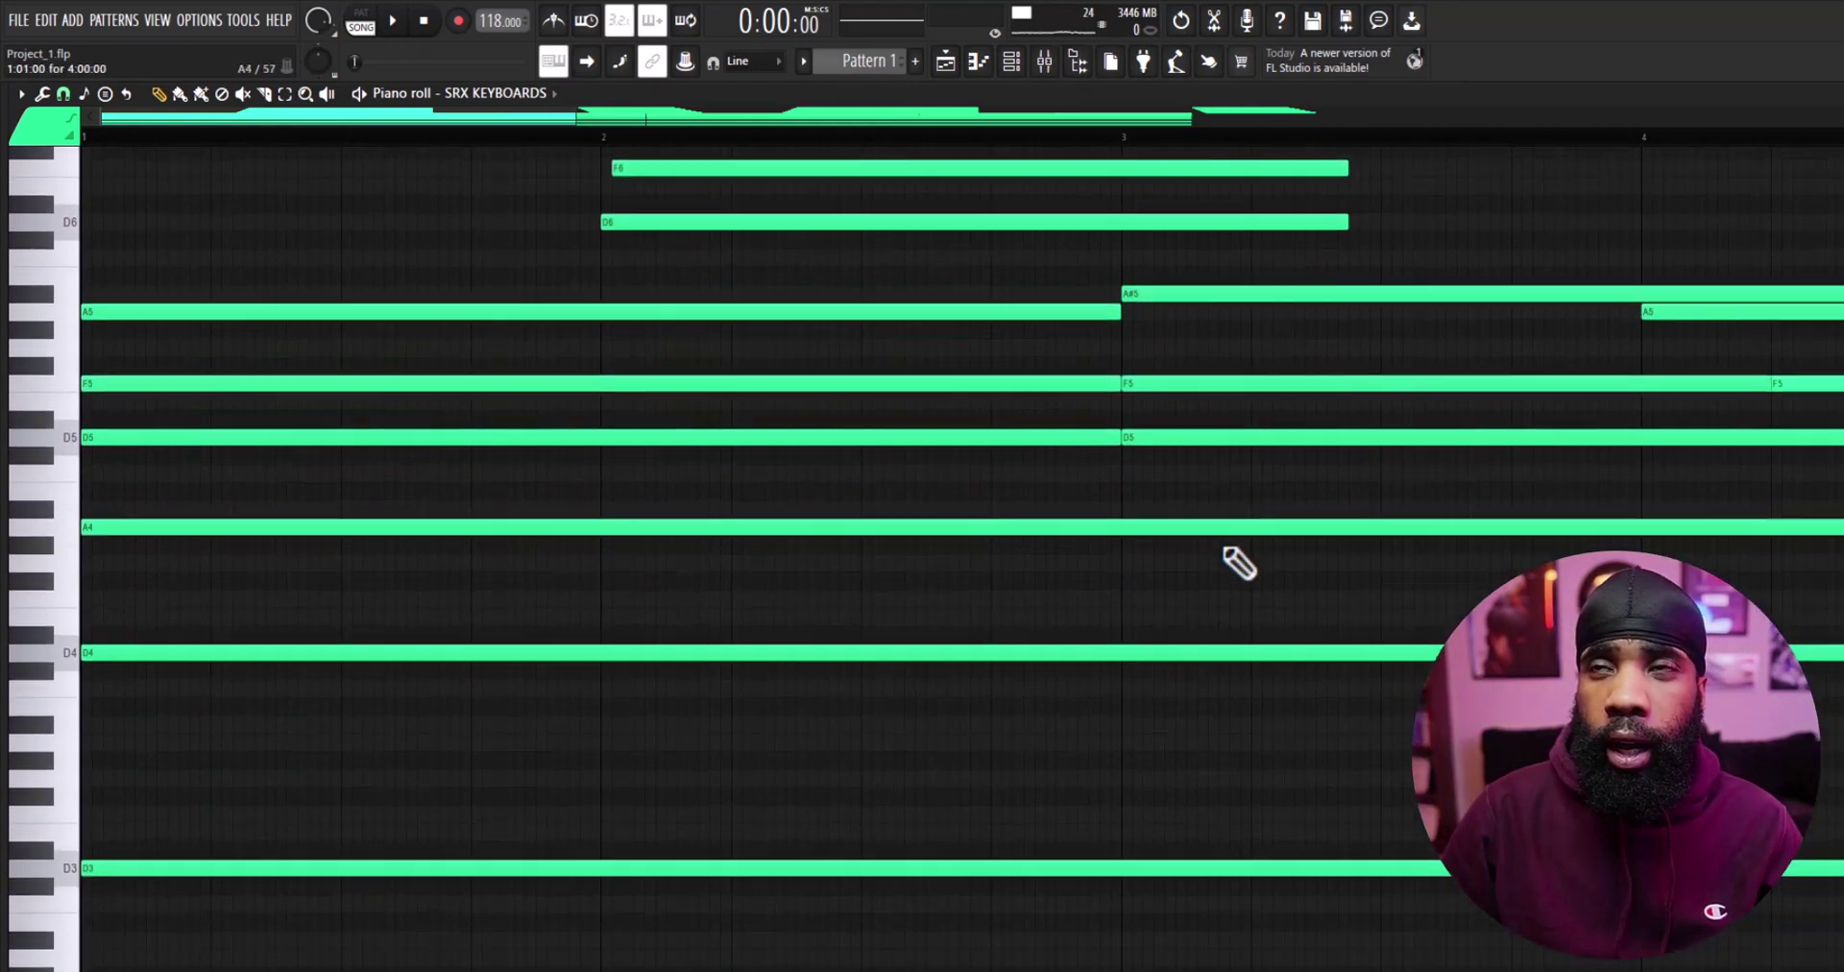
scroll(1237, 562, down, 1)
scroll(1169, 412, up, 2)
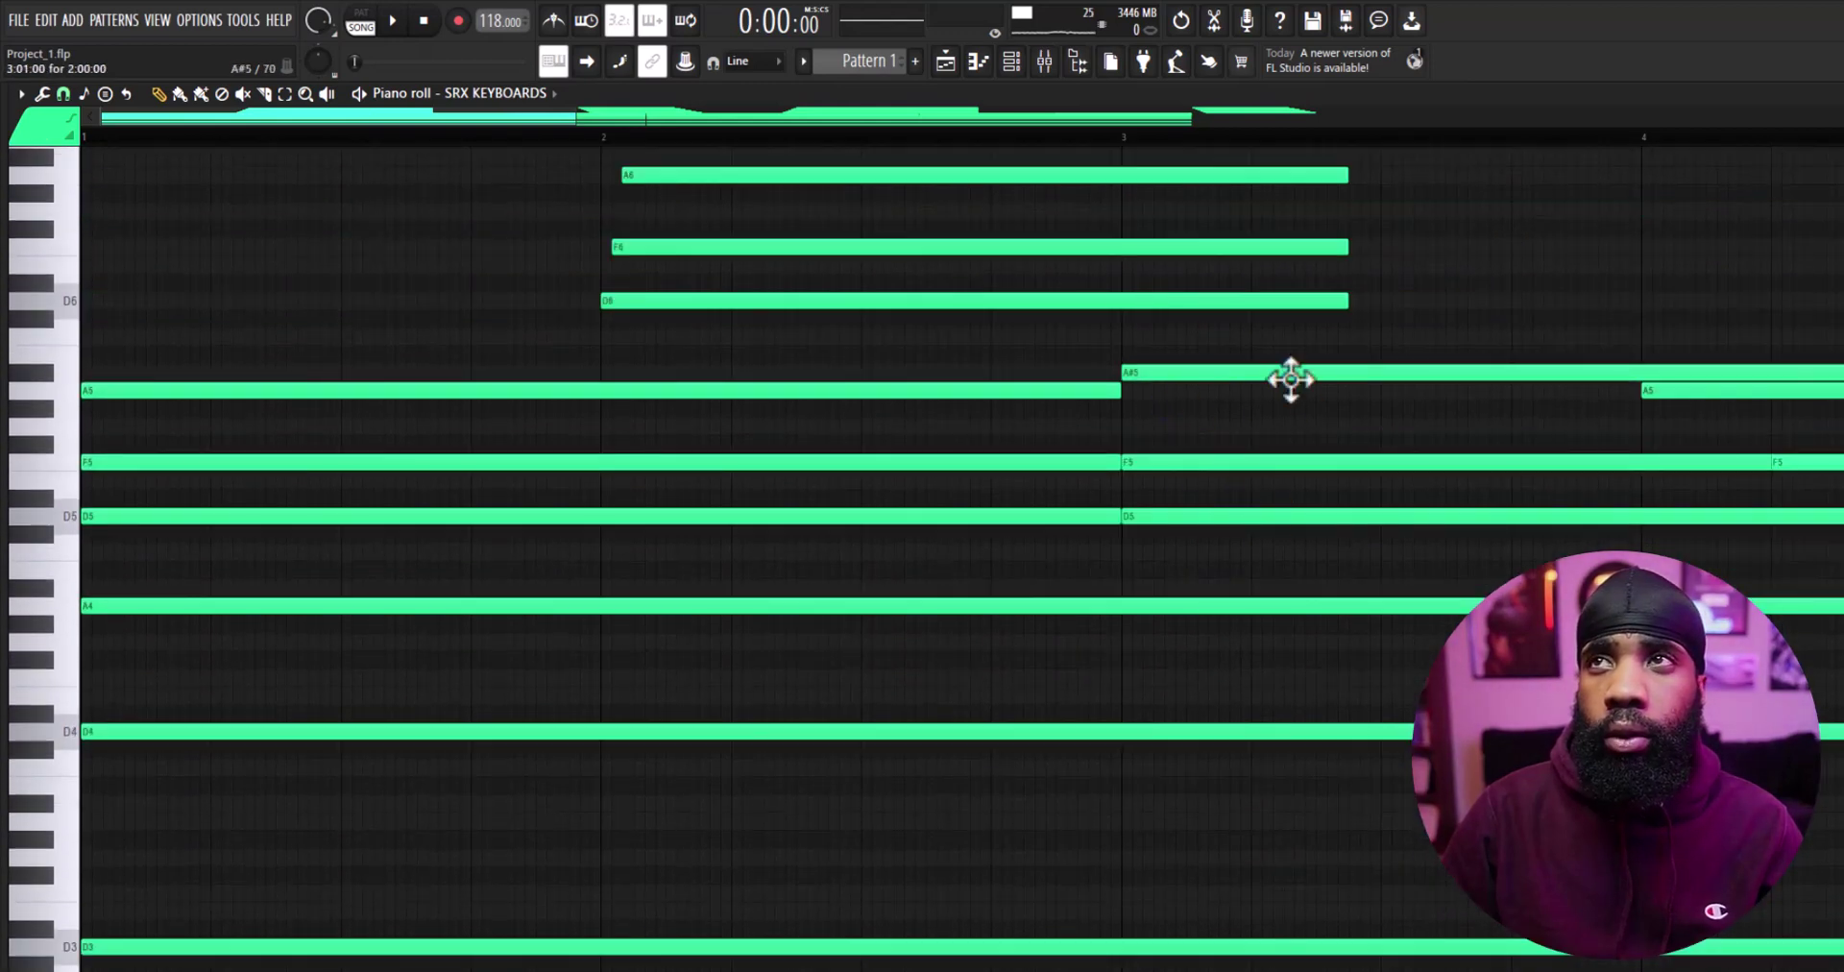
scroll(575, 444, down, 2)
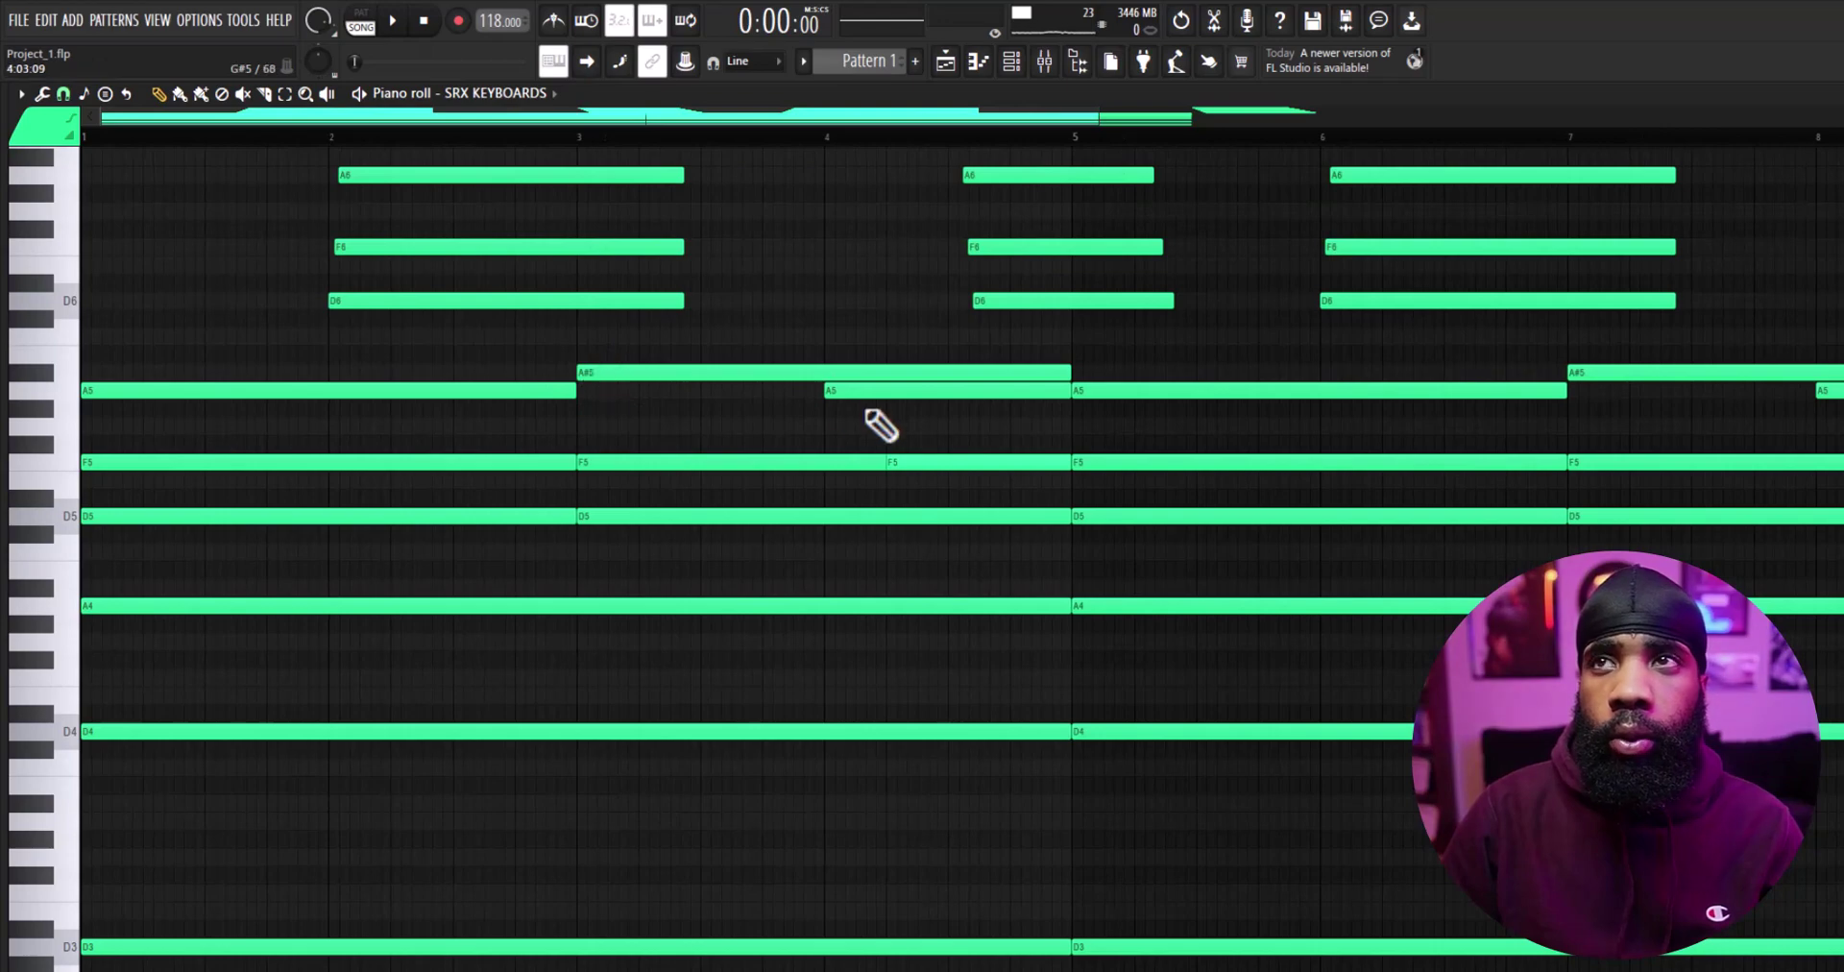
scroll(951, 334, up, 2)
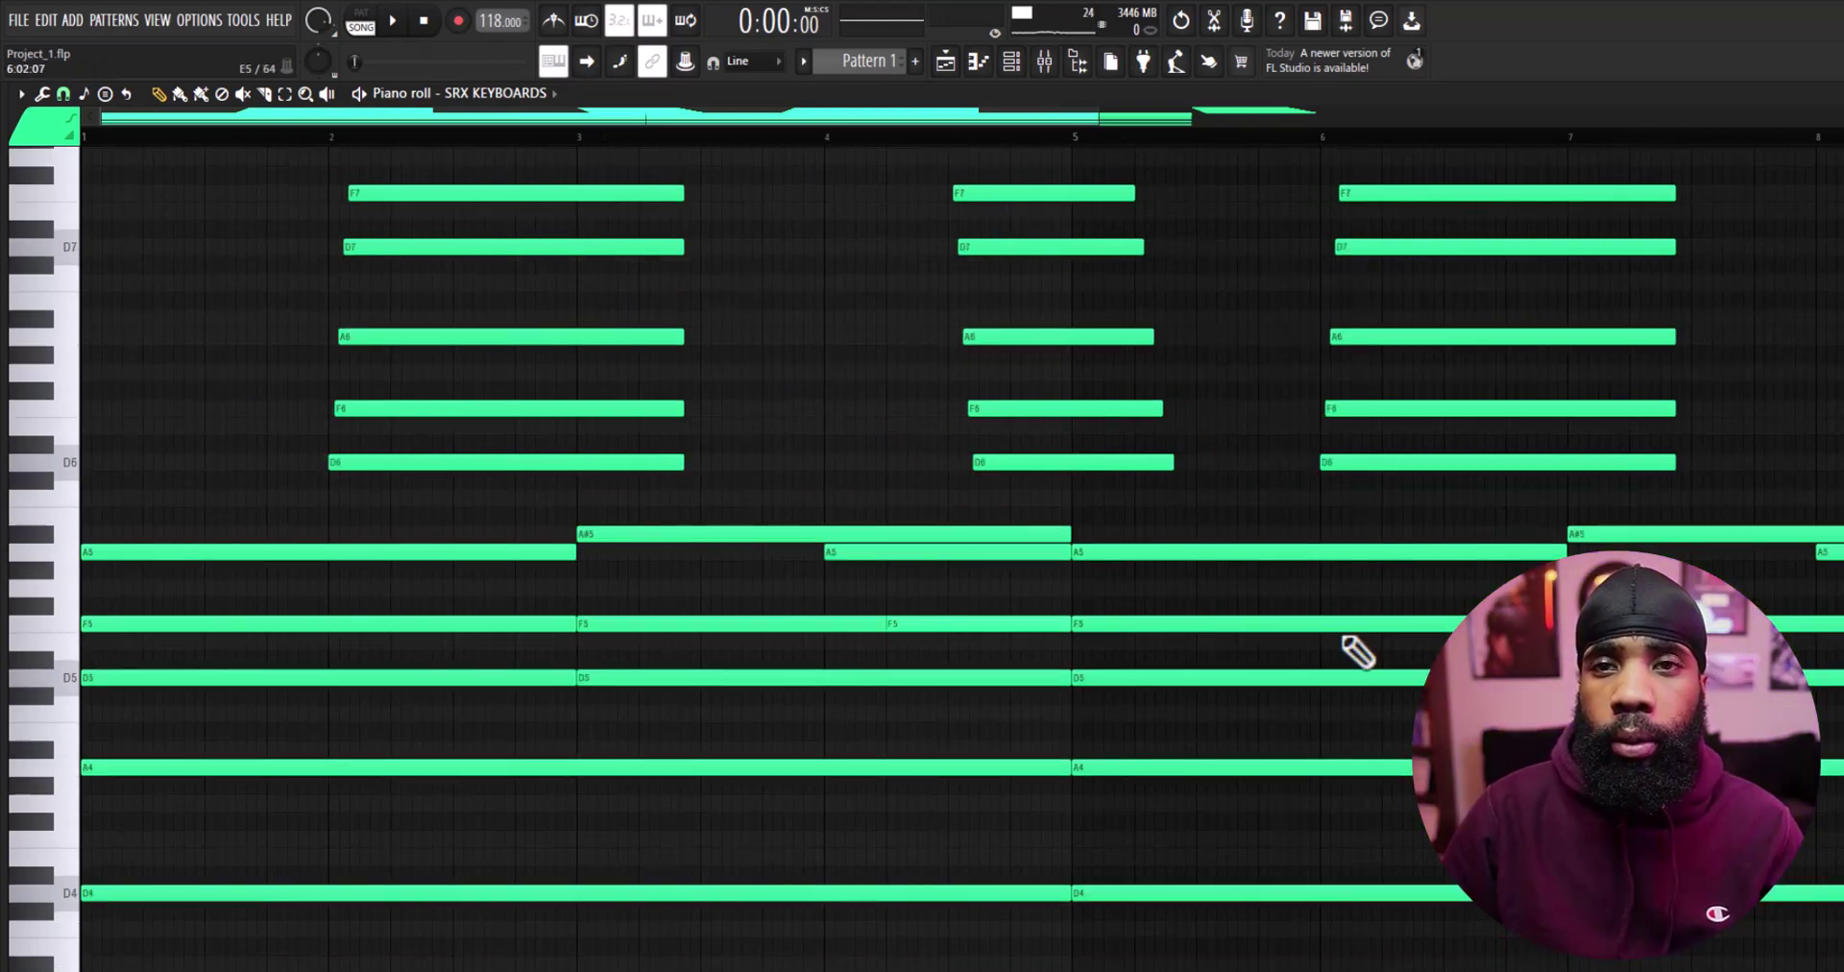
scroll(1223, 535, down, 2)
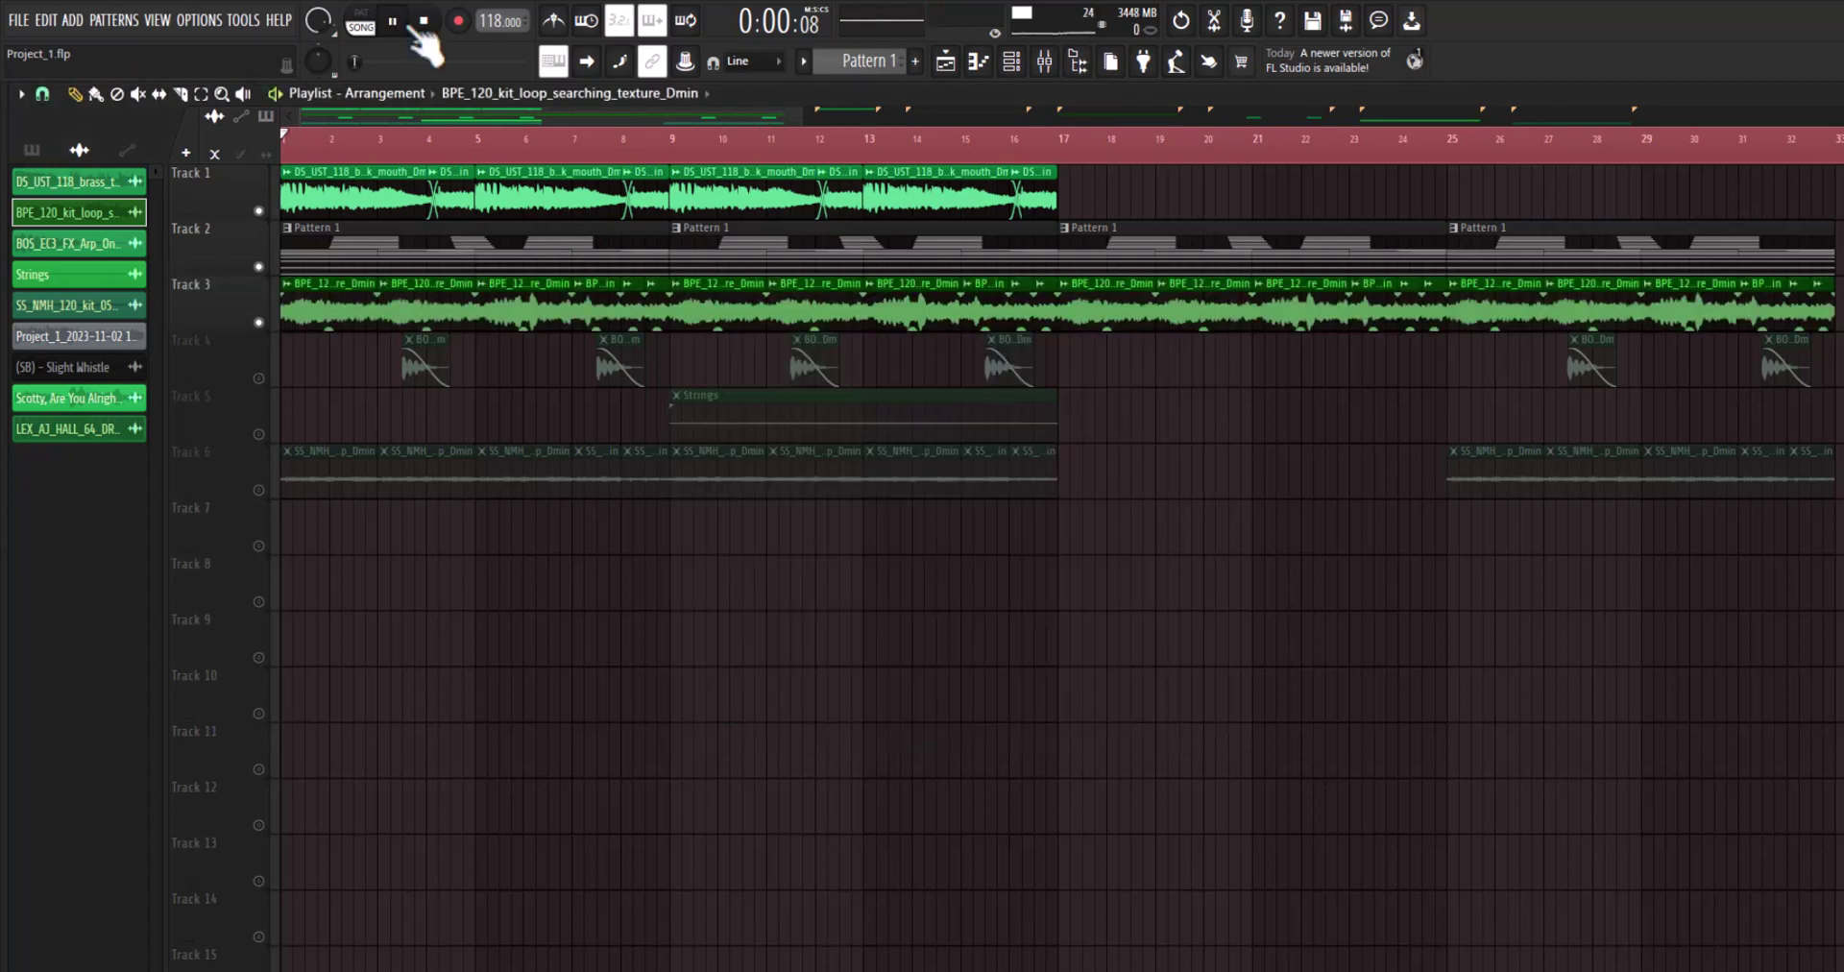
Step: Inspect the sparkle arp, Strings and running bell arp samples, preview the bell arp's waveform, and play the layered arrangement
key(space)
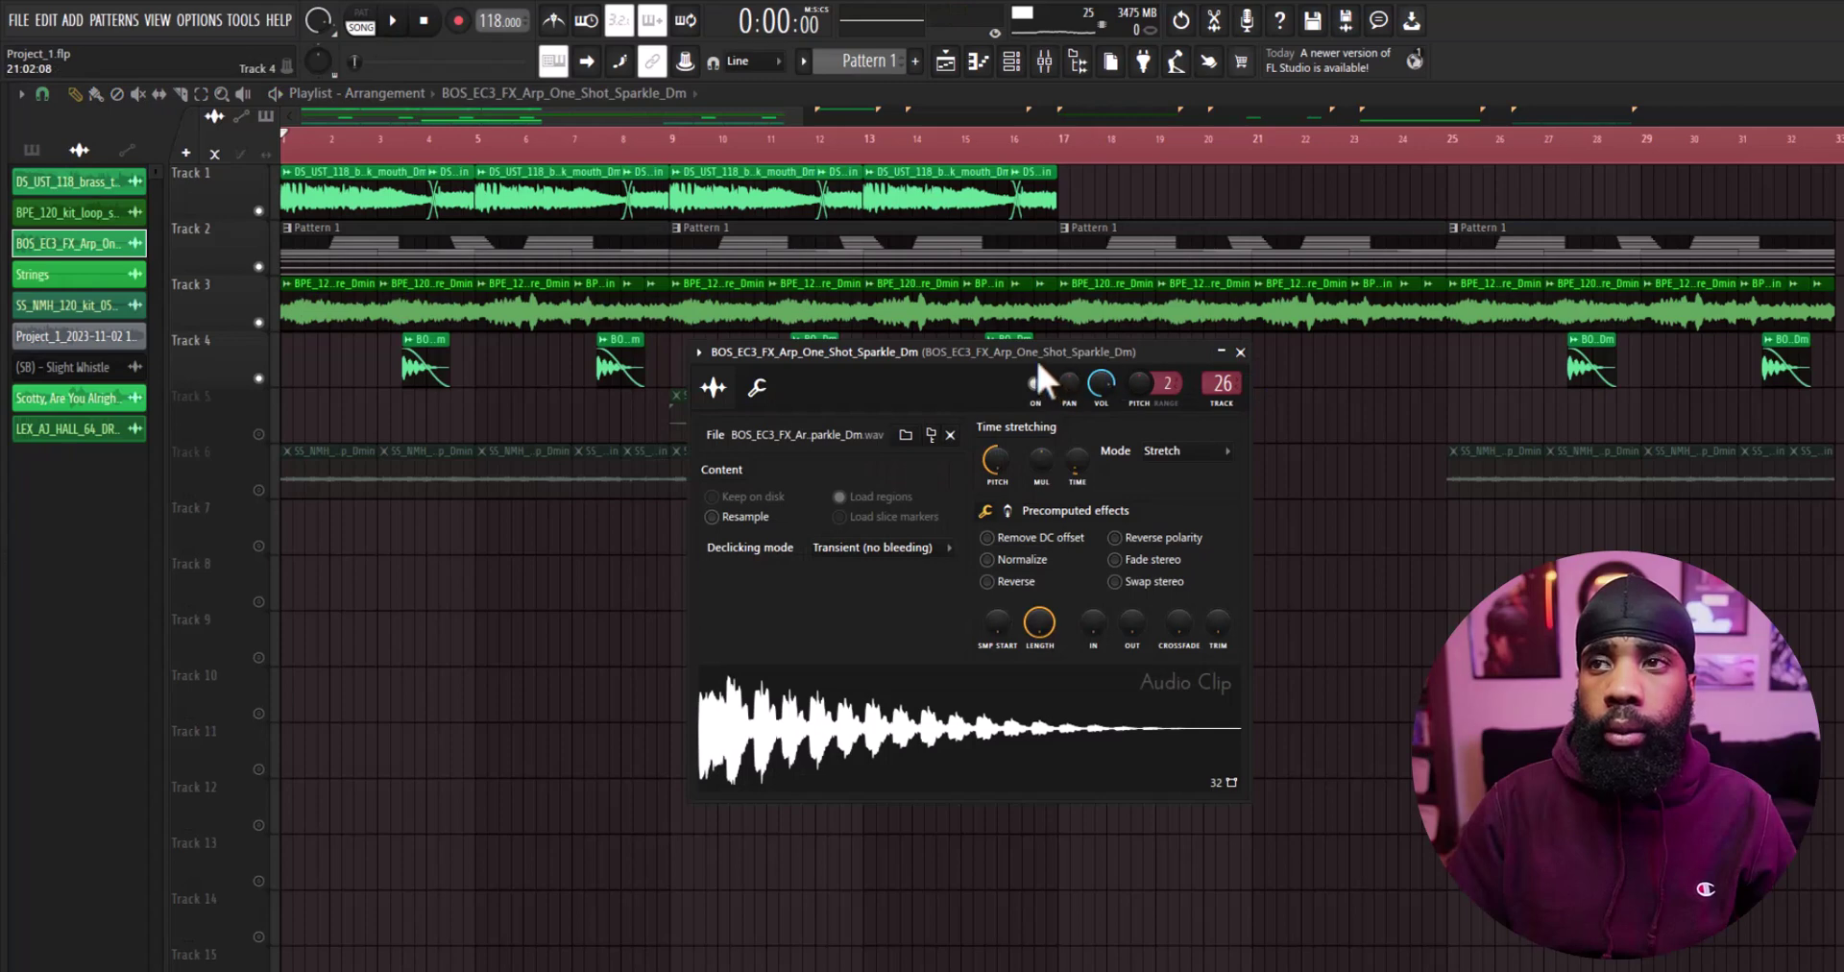
drag(1016, 317, 1035, 293)
click(924, 670)
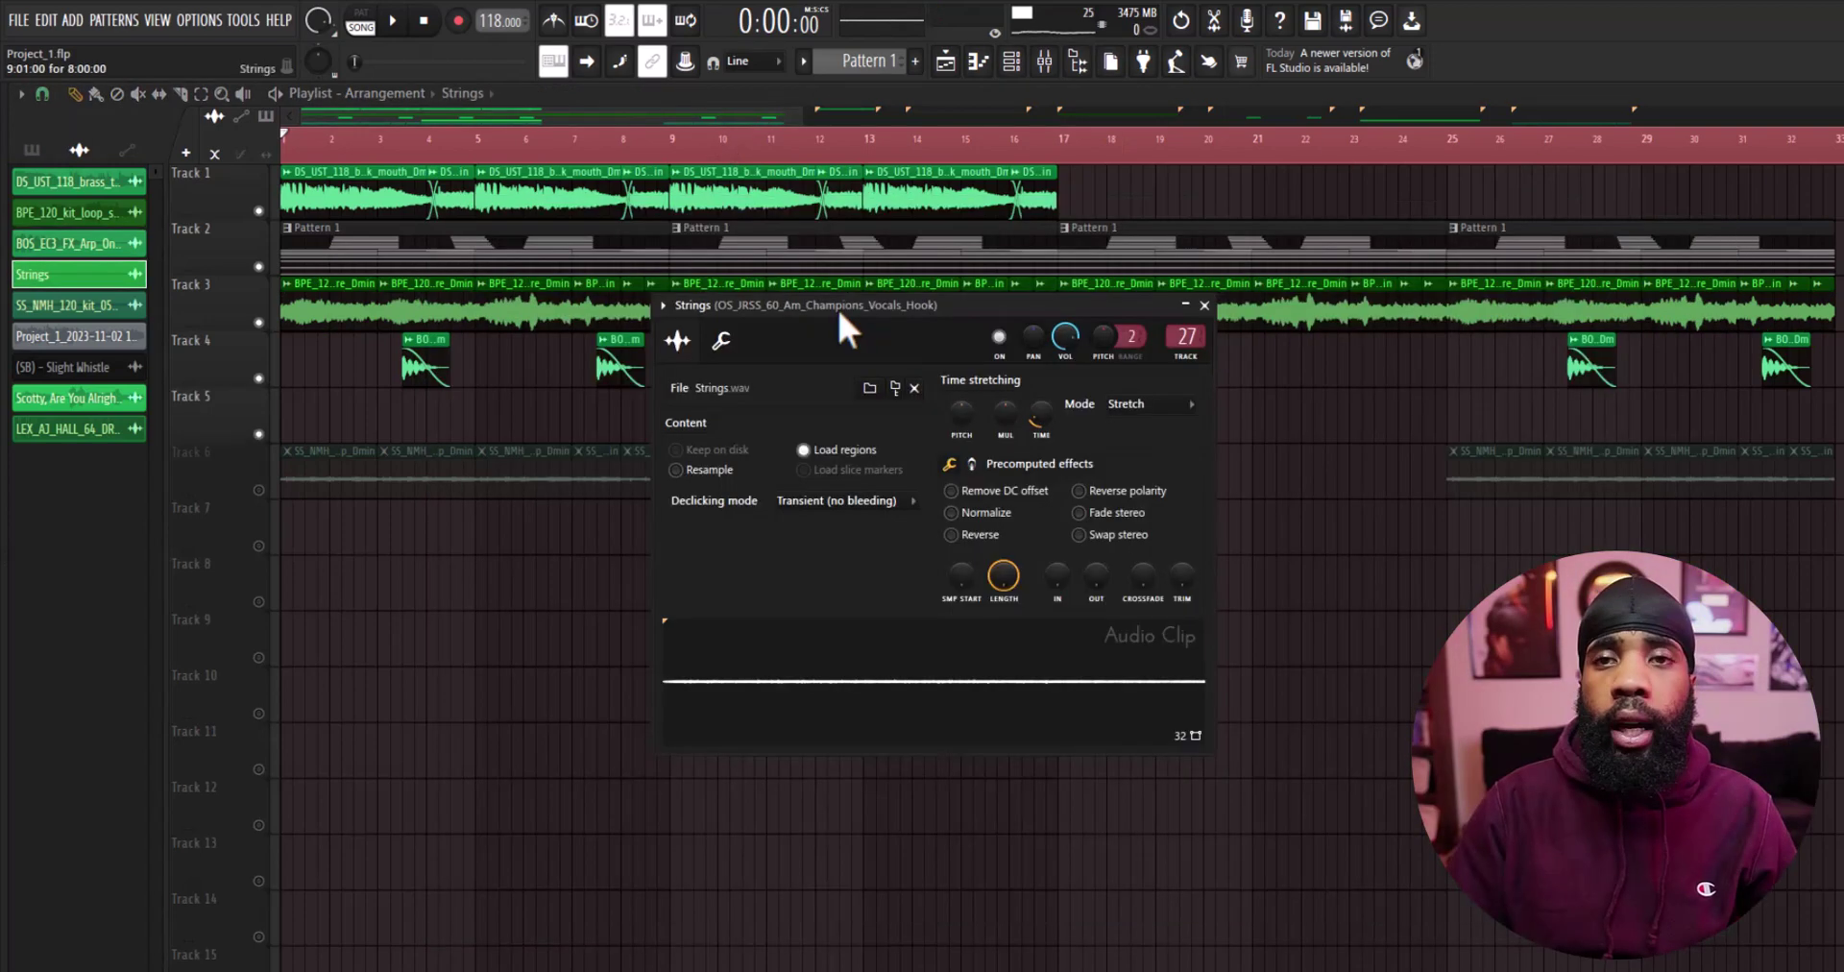
drag(844, 320, 836, 280)
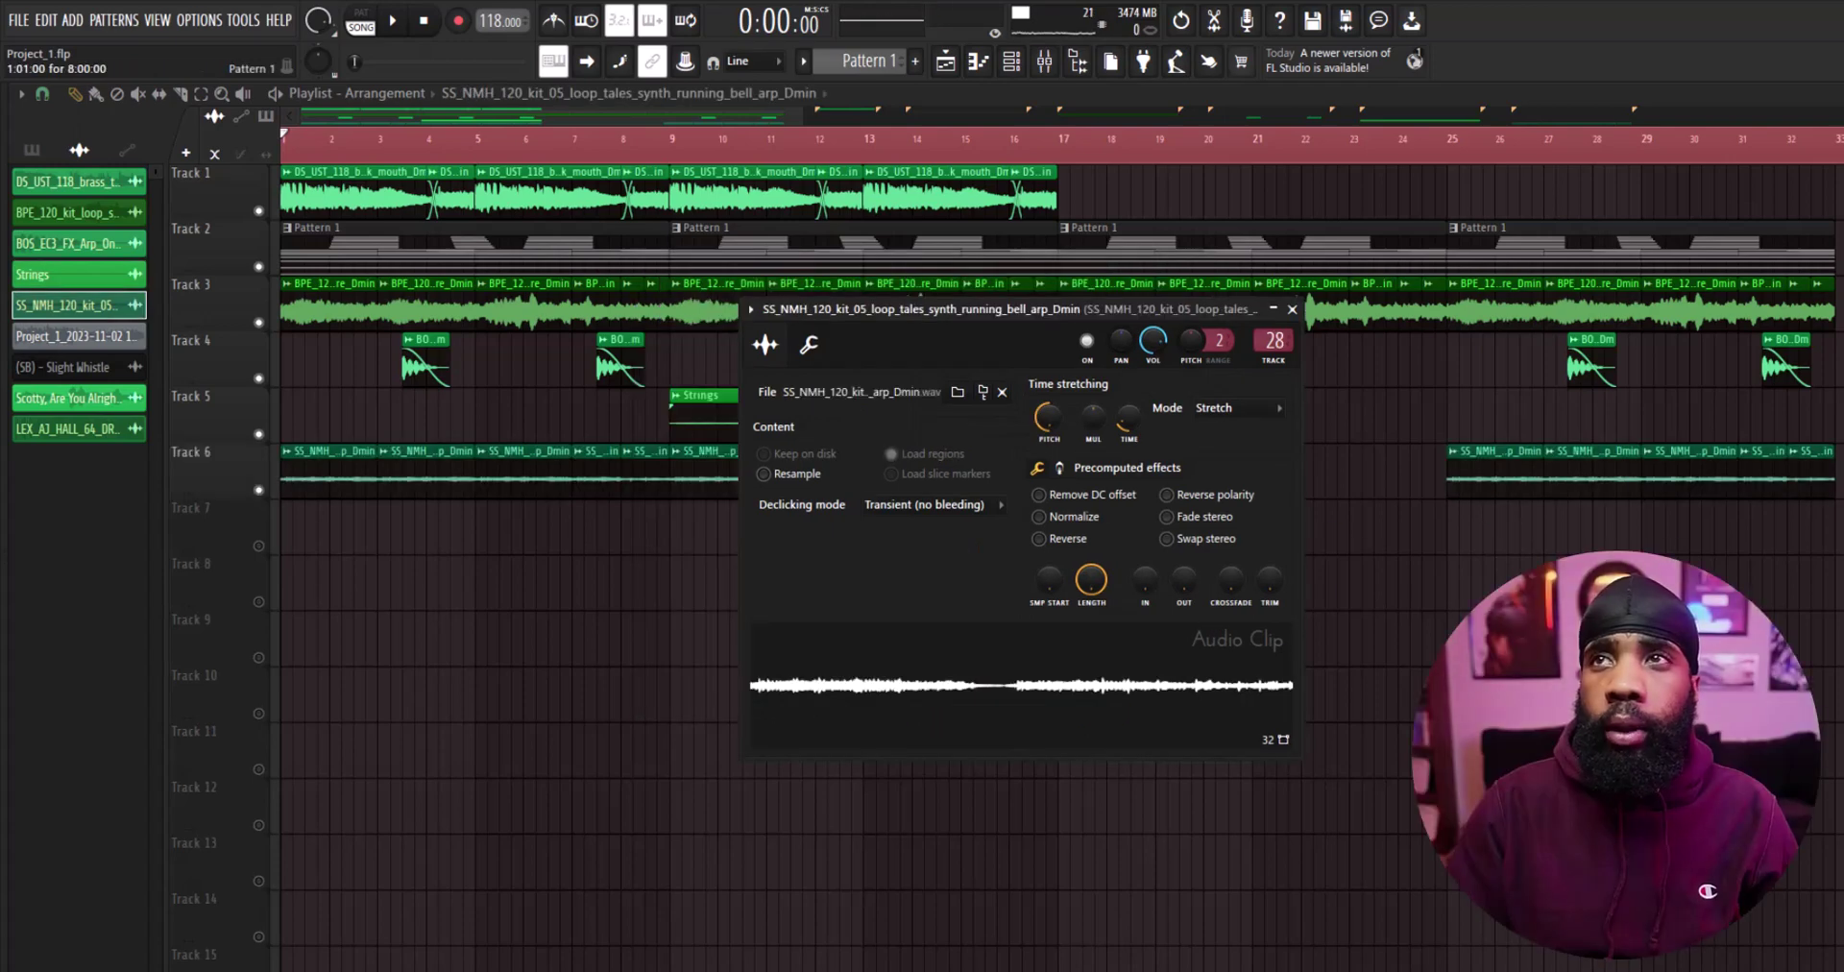
drag(978, 686, 977, 703)
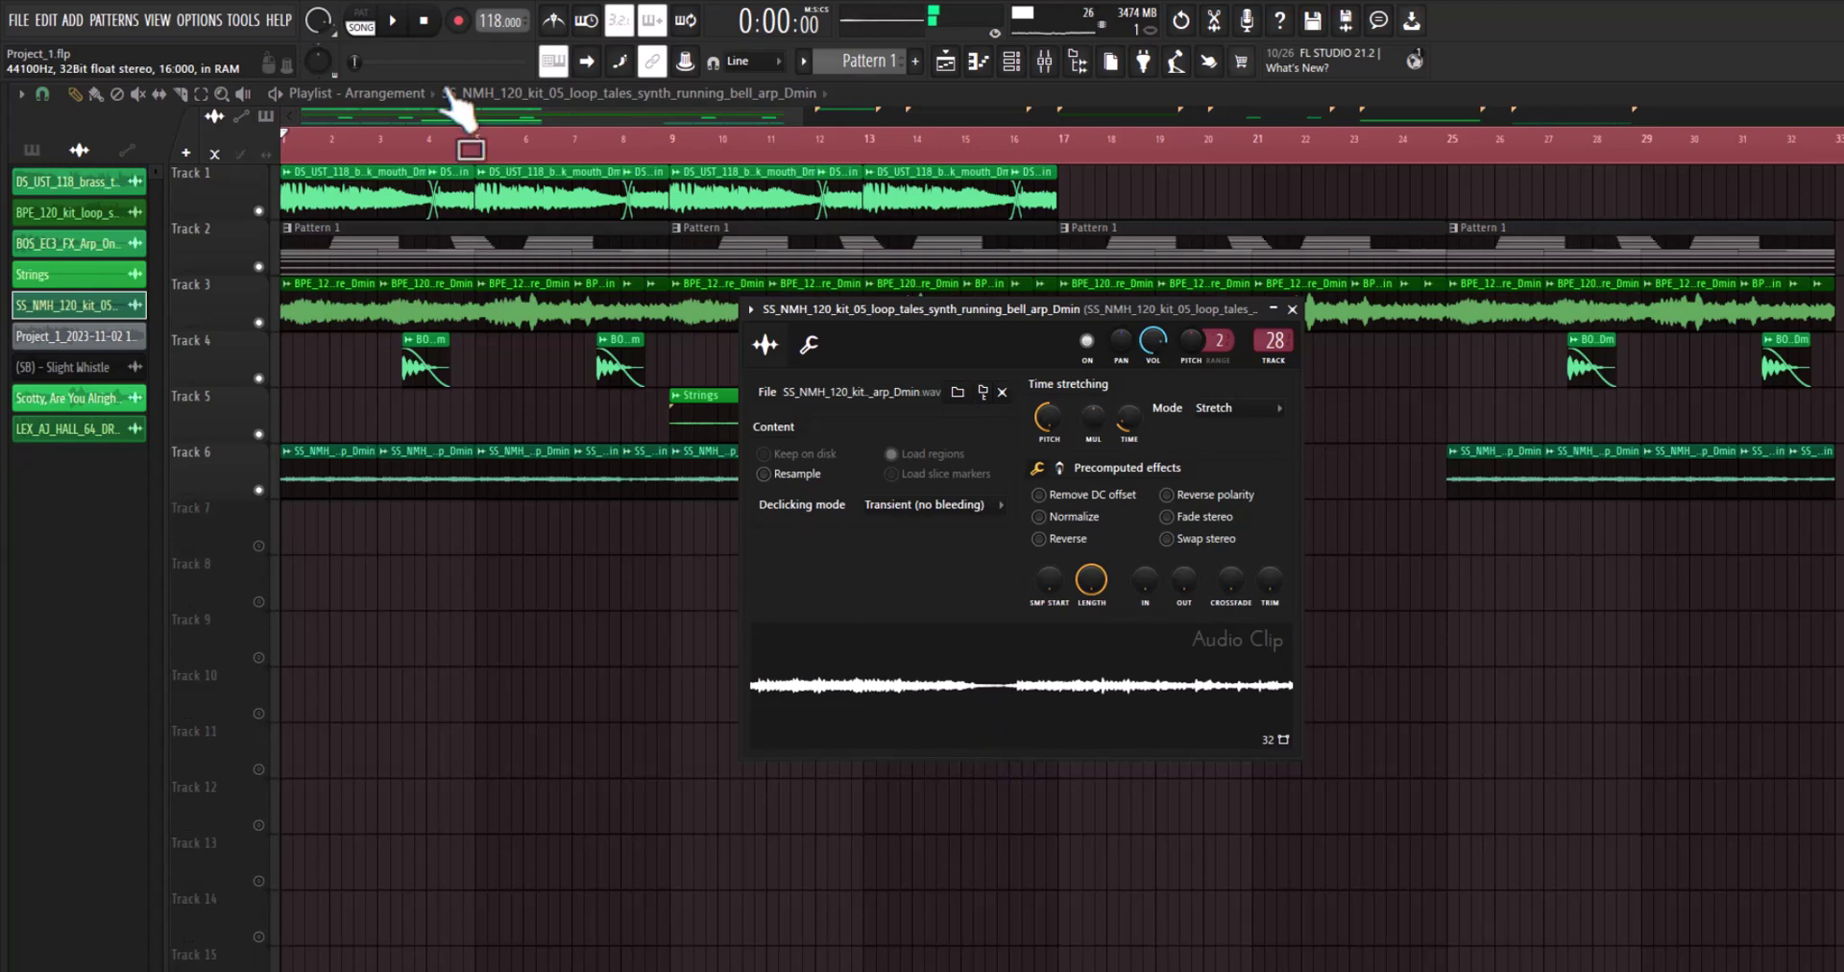
click(392, 20)
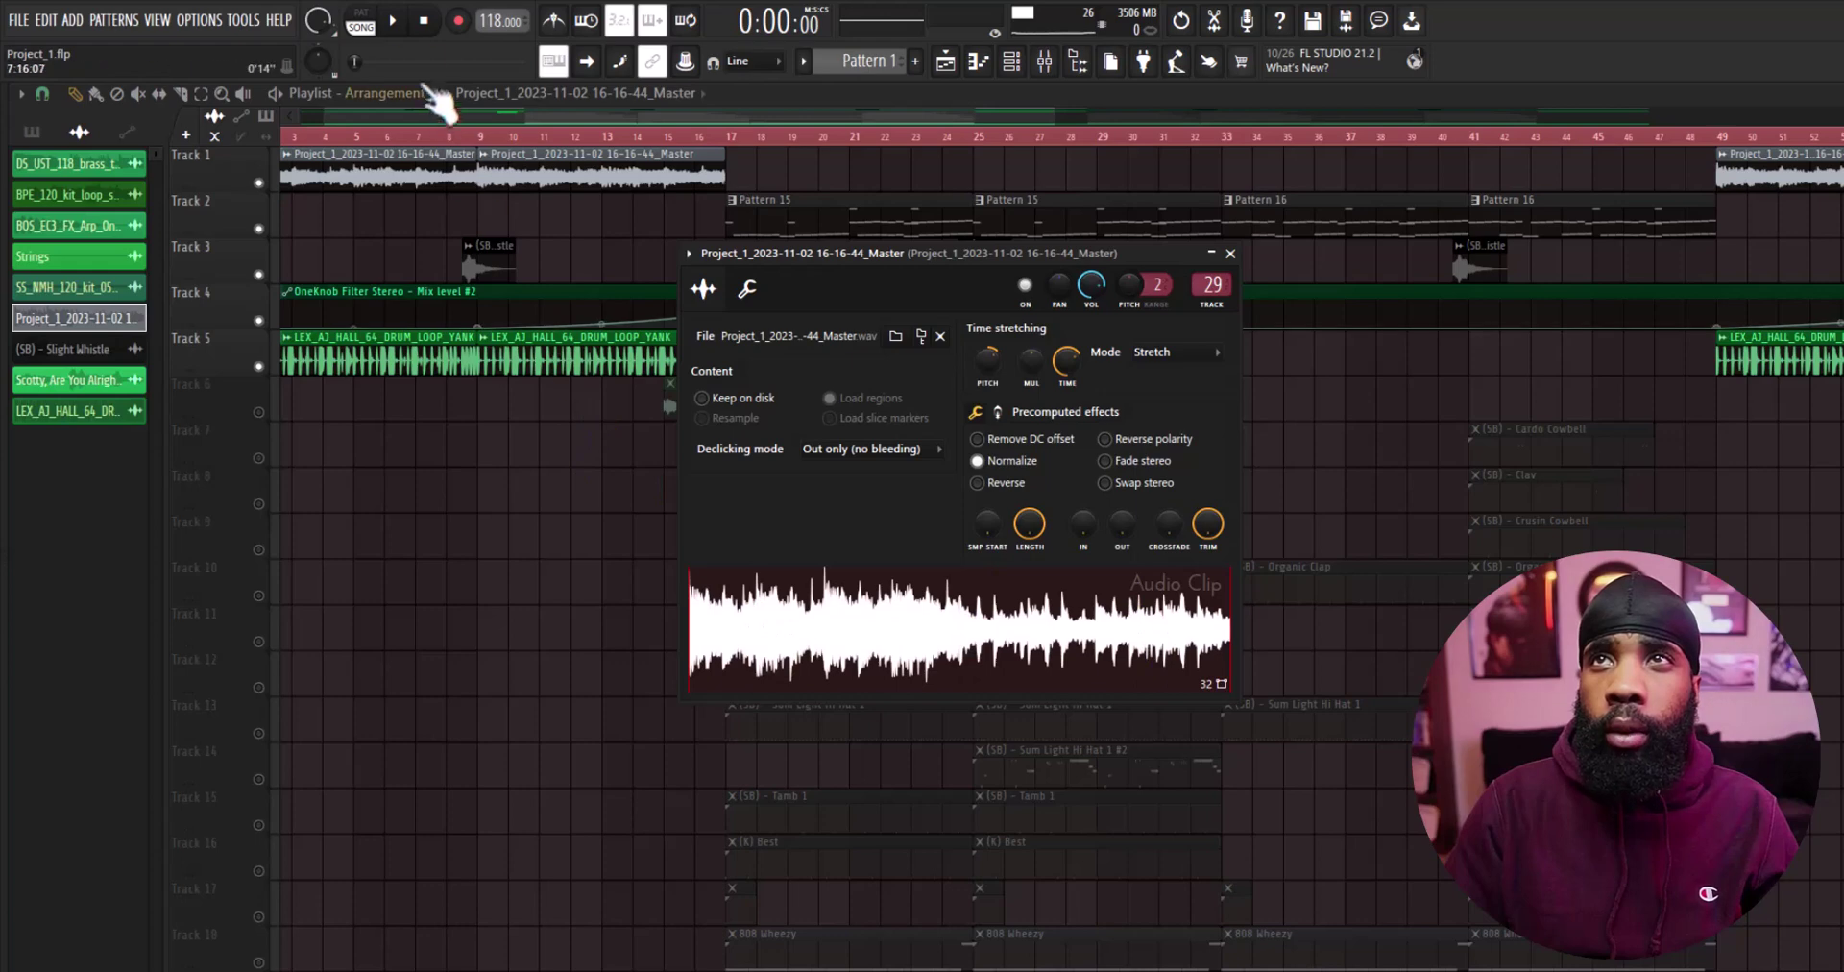
Step: Set the project tempo to 128 BPM and play the second arrangement with the LEX_AJ_HALL_64_DRUM_LOOP_YANK clip
drag(500, 20, 500, 11)
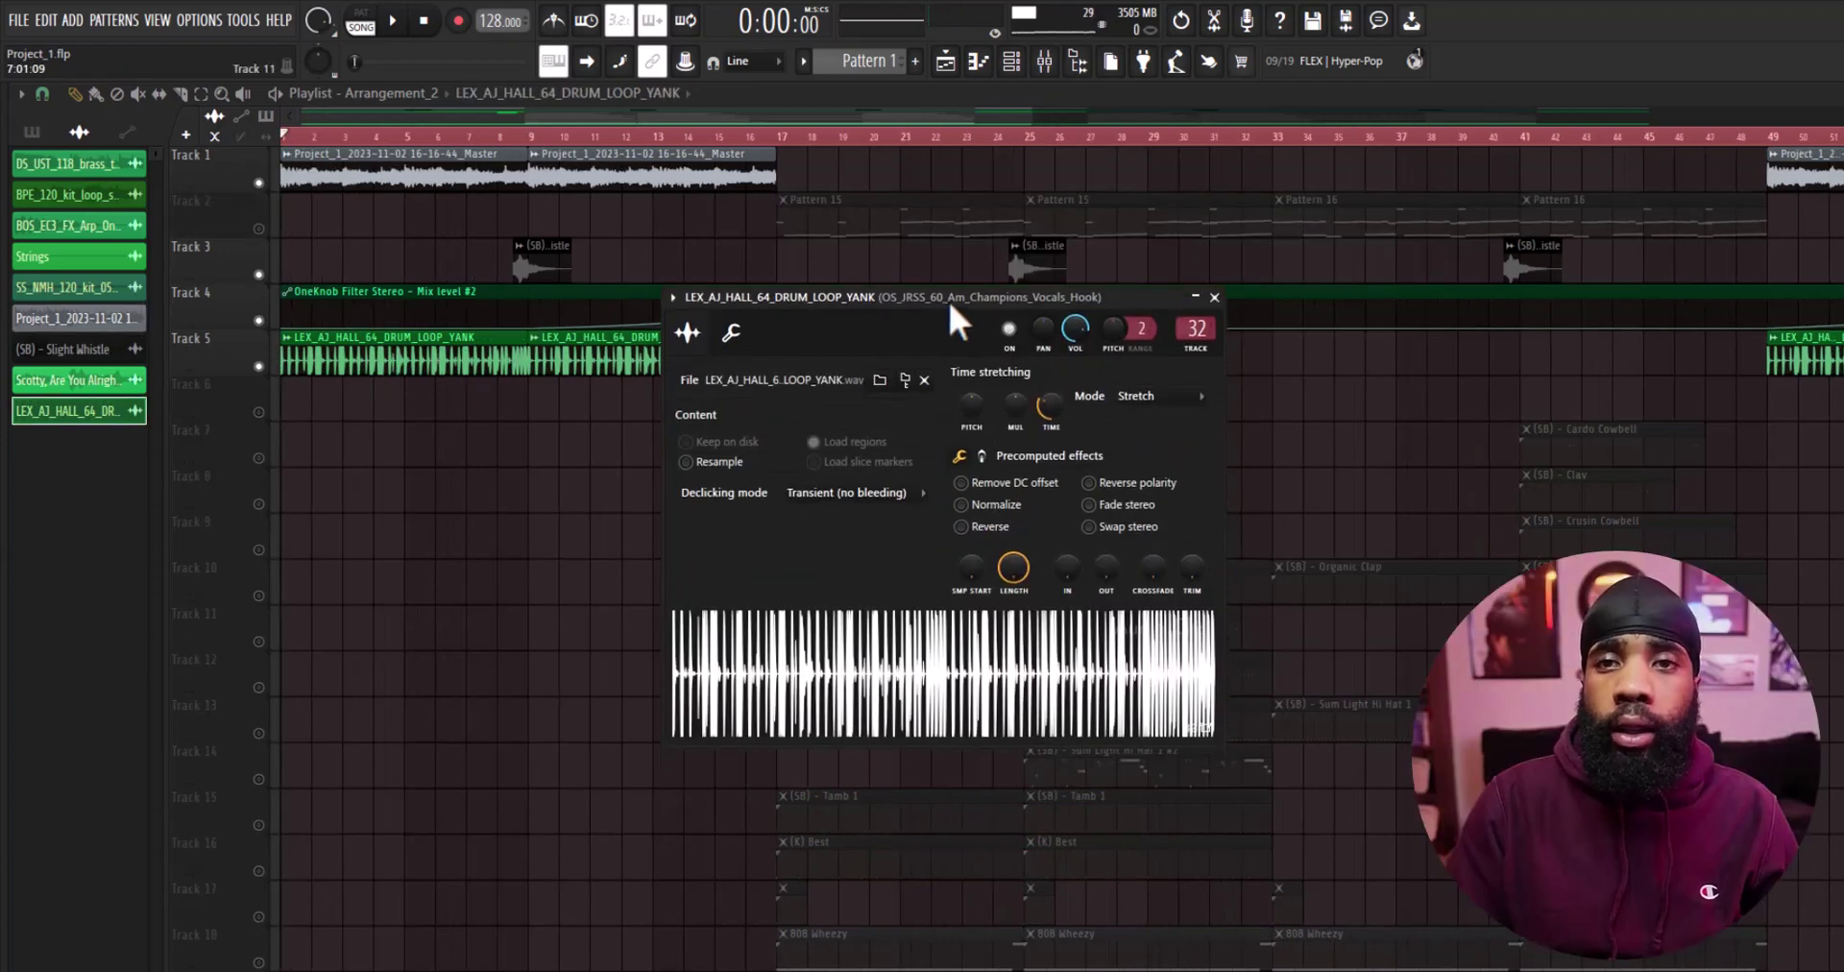
click(395, 21)
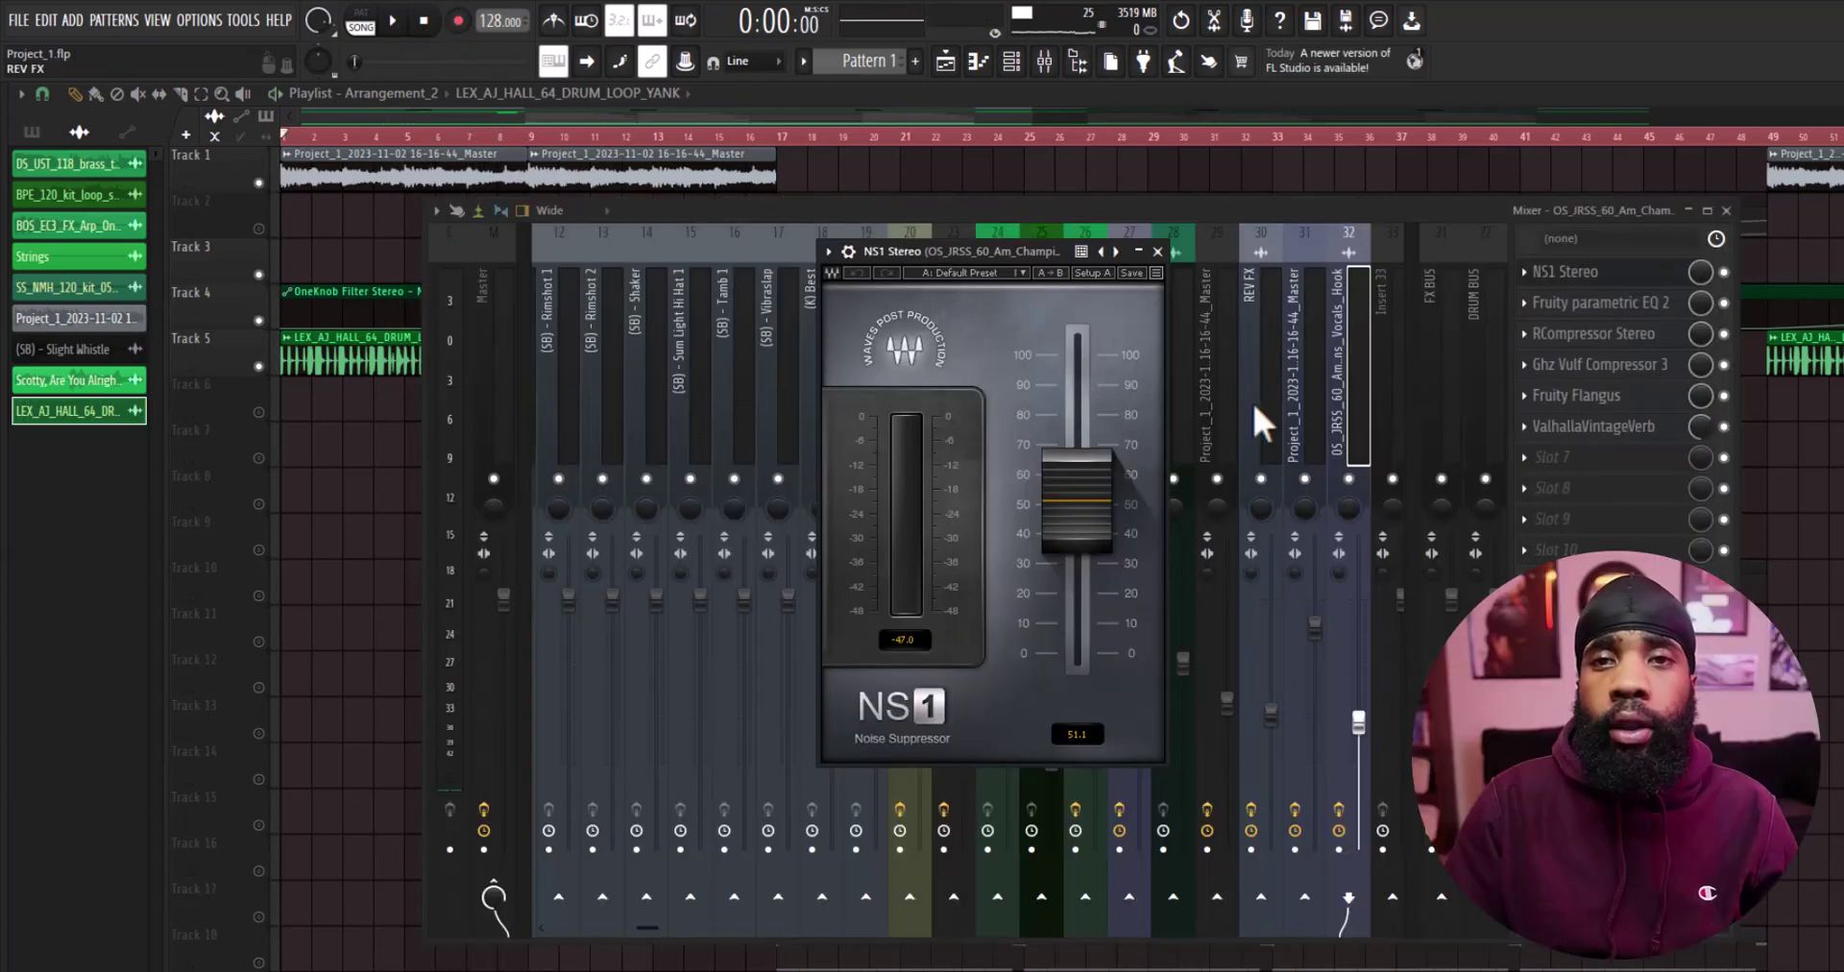
Step: Inspect the drum loop's mixer effects on track 32: Fruity parametric EQ 2, RCompressor Stereo and Ghz Vulf Compressor 3
click(1594, 303)
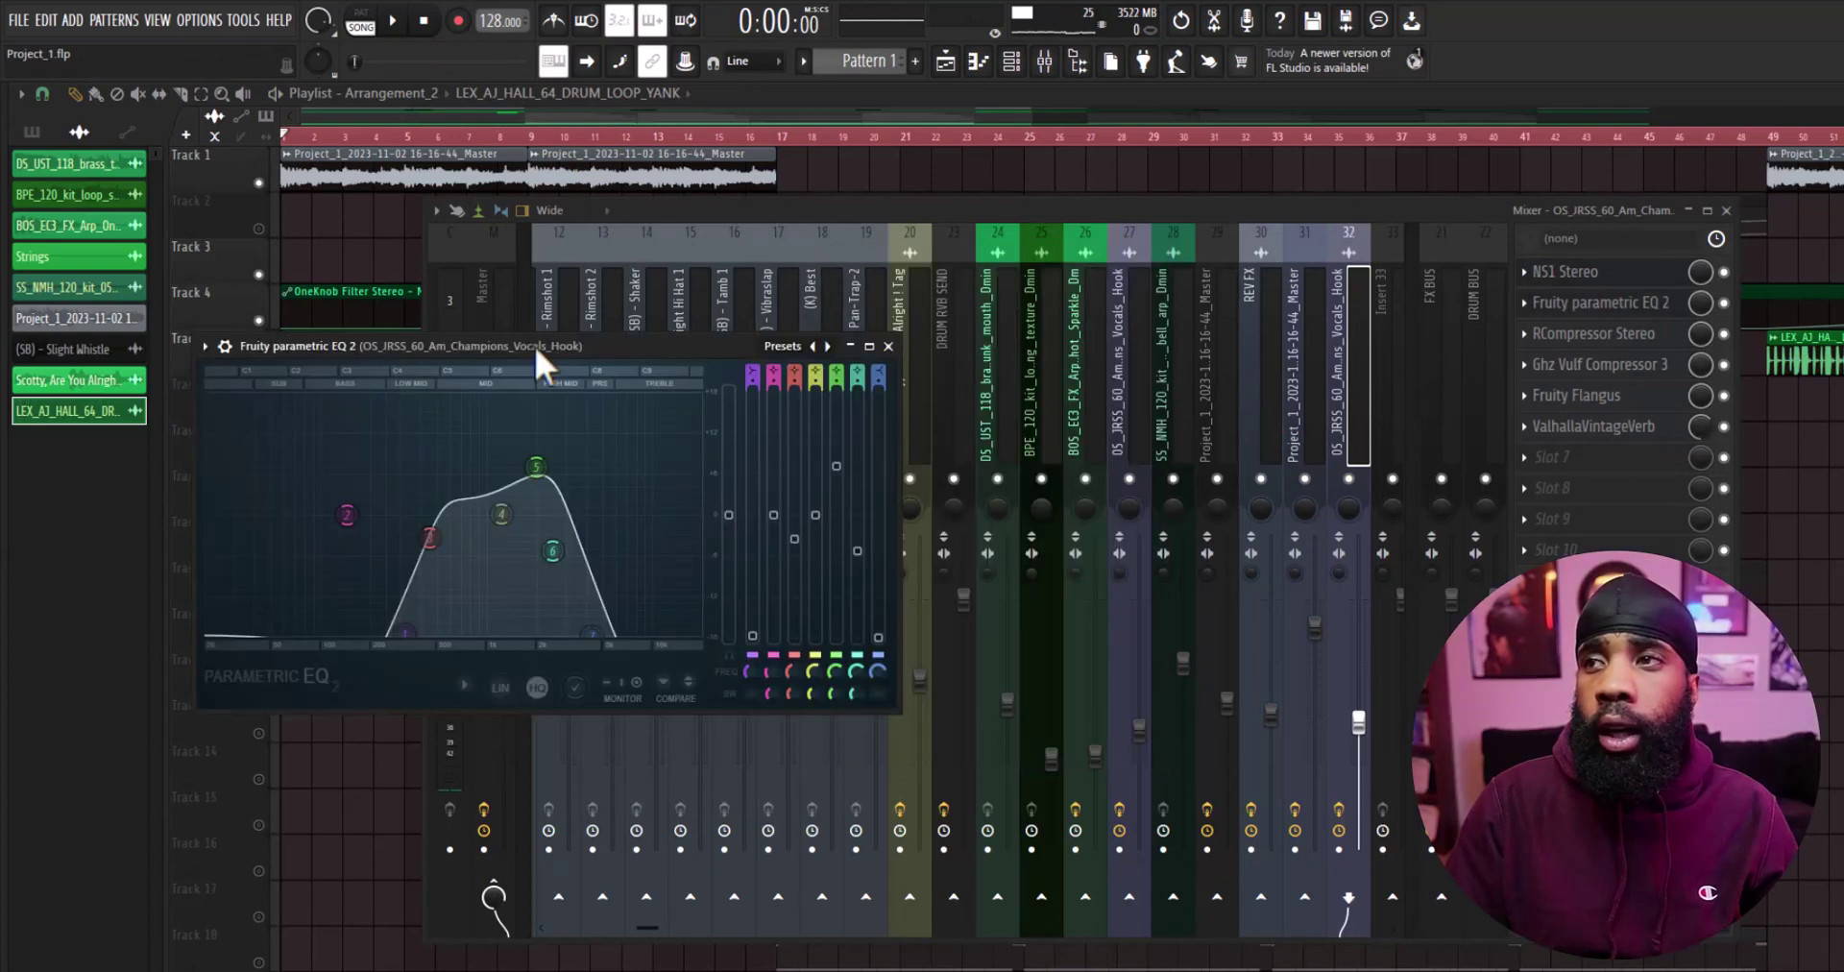
drag(535, 348, 980, 319)
click(1594, 334)
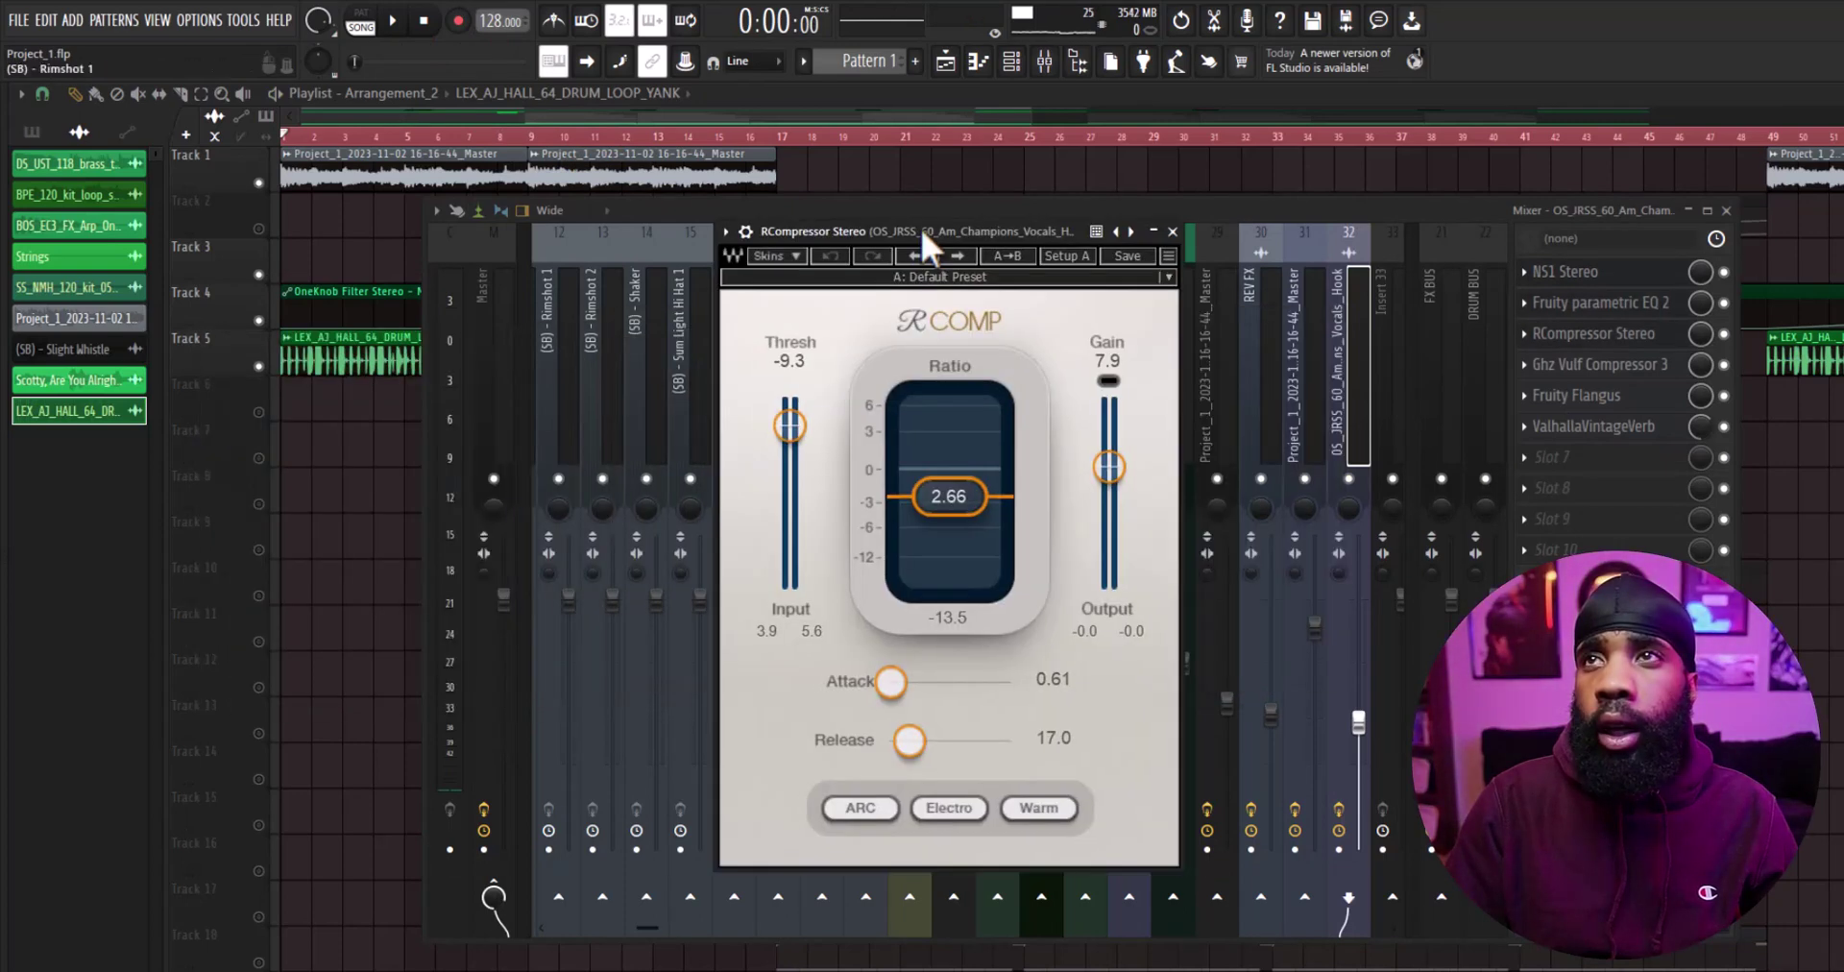
drag(920, 225, 955, 233)
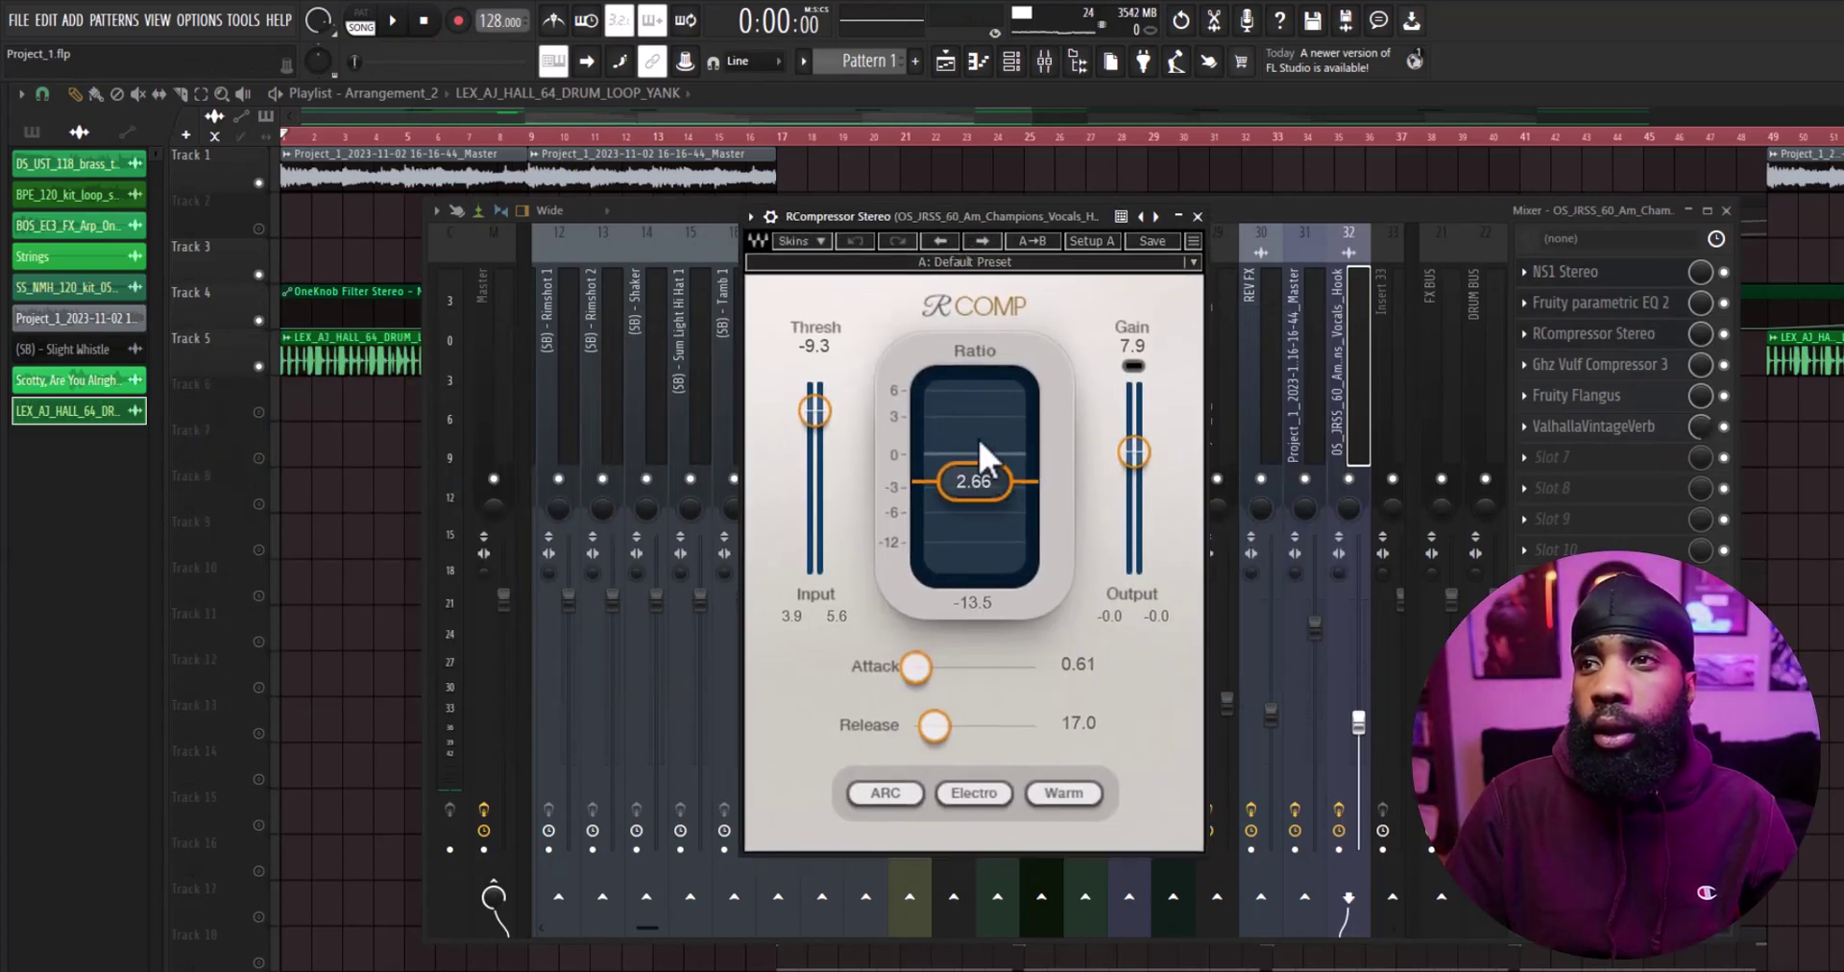
click(1601, 364)
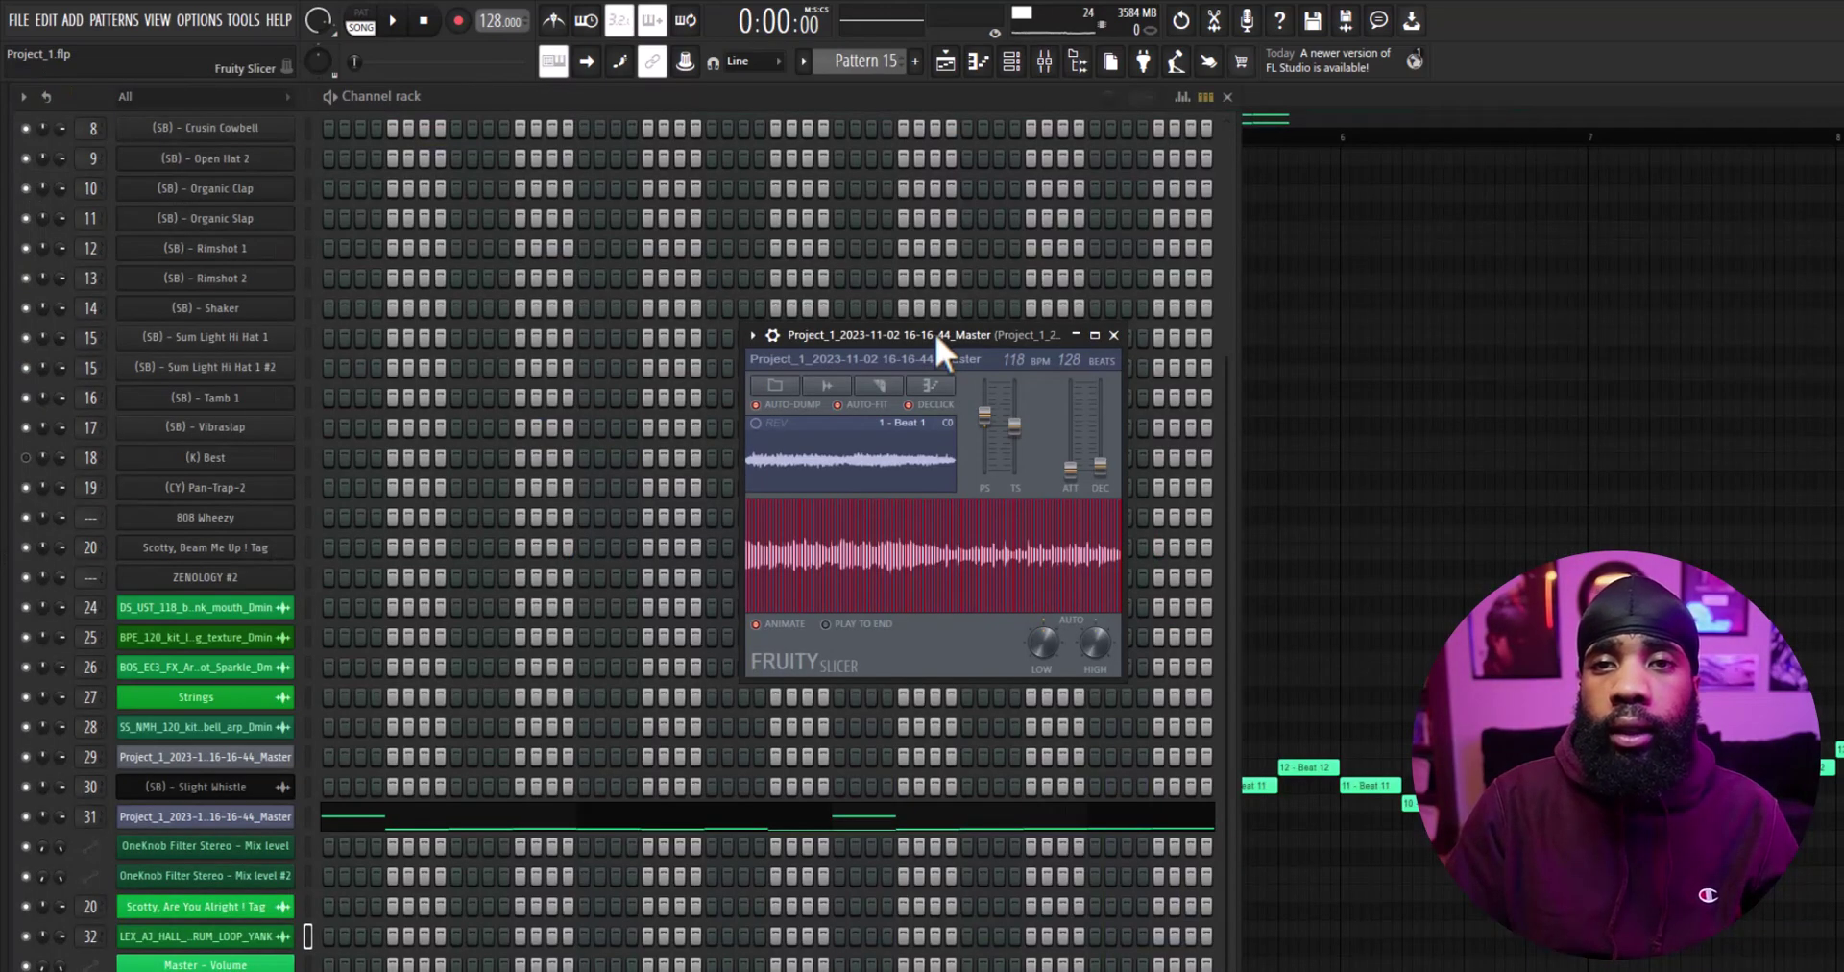
Step: Review Fruity Slicer's slicing options for the Project_1 master sample and play through its Pattern 15 notes in the piano roll
click(880, 385)
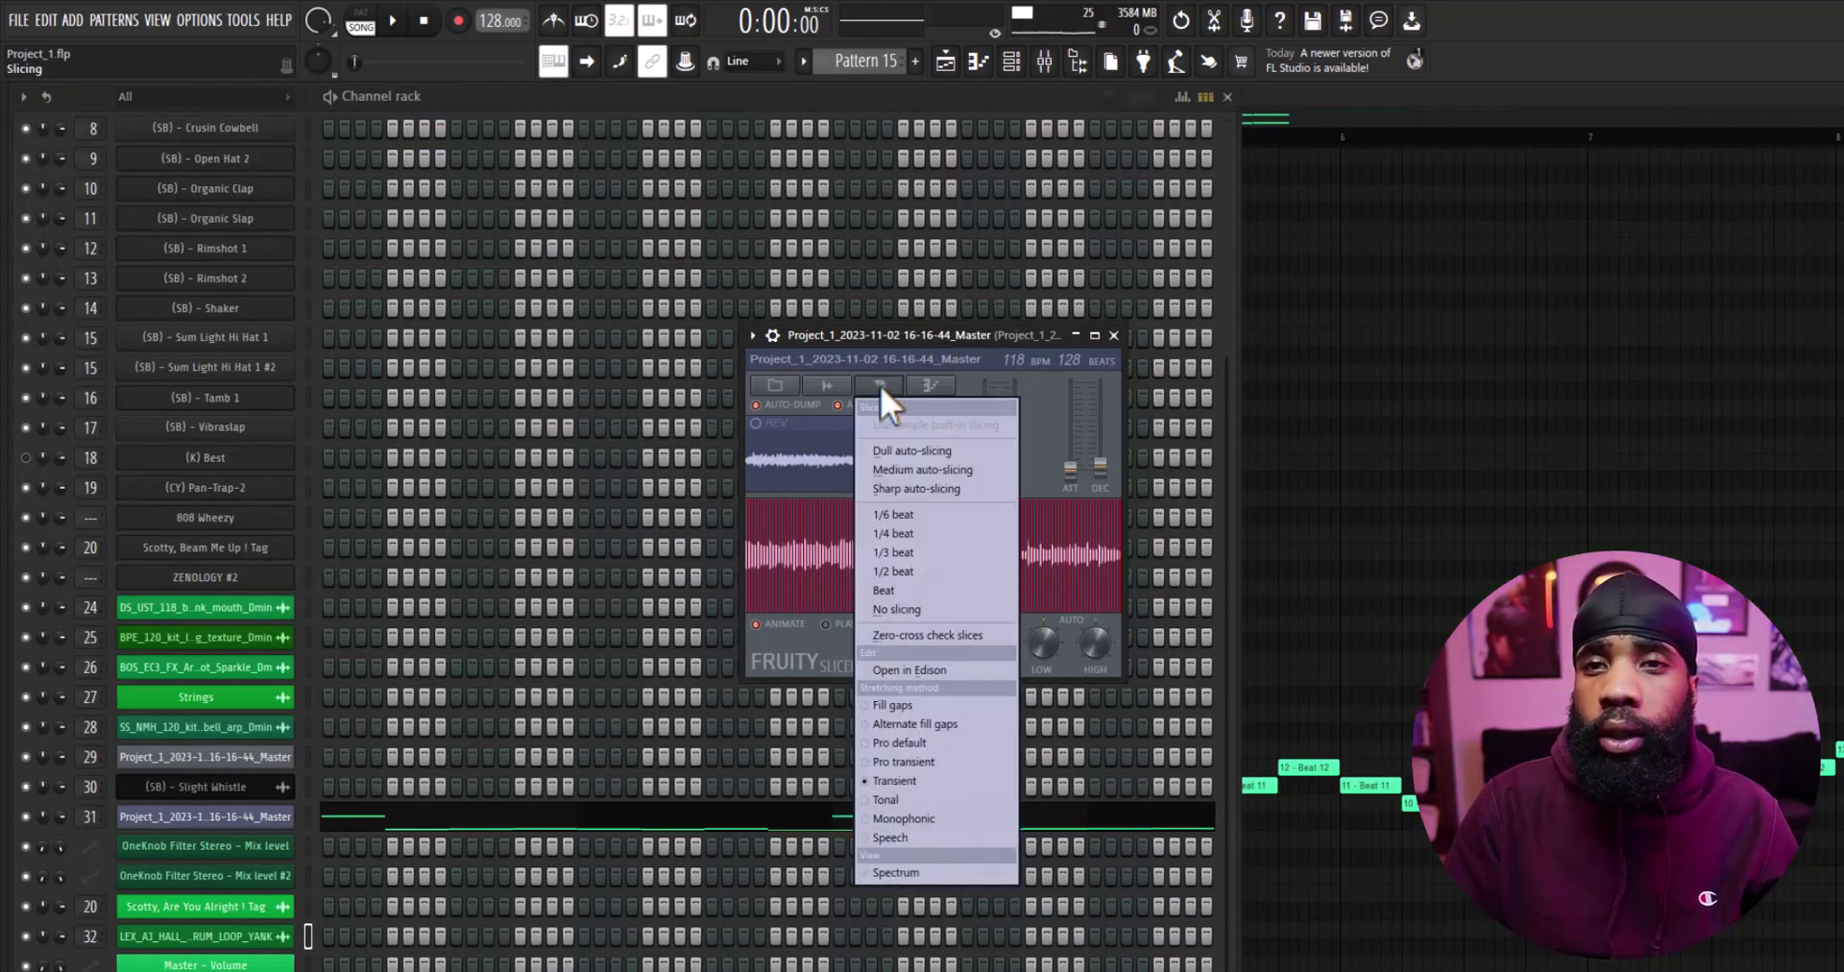
click(859, 329)
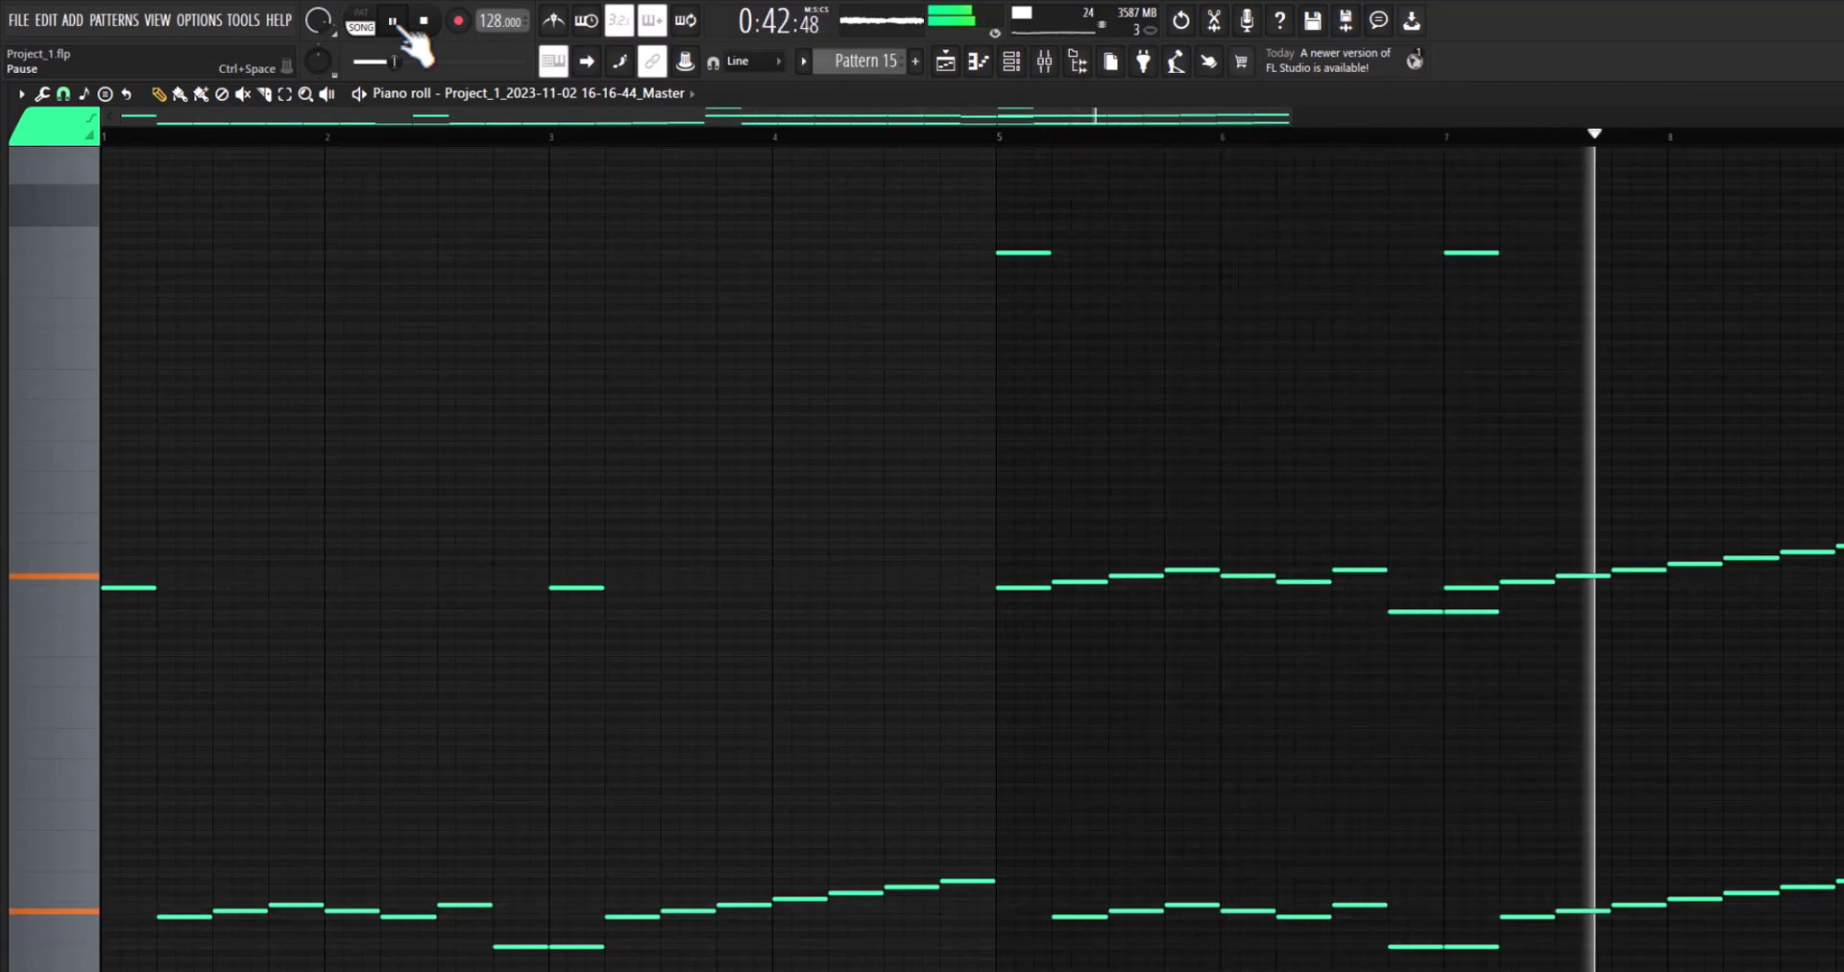
drag(425, 115, 386, 113)
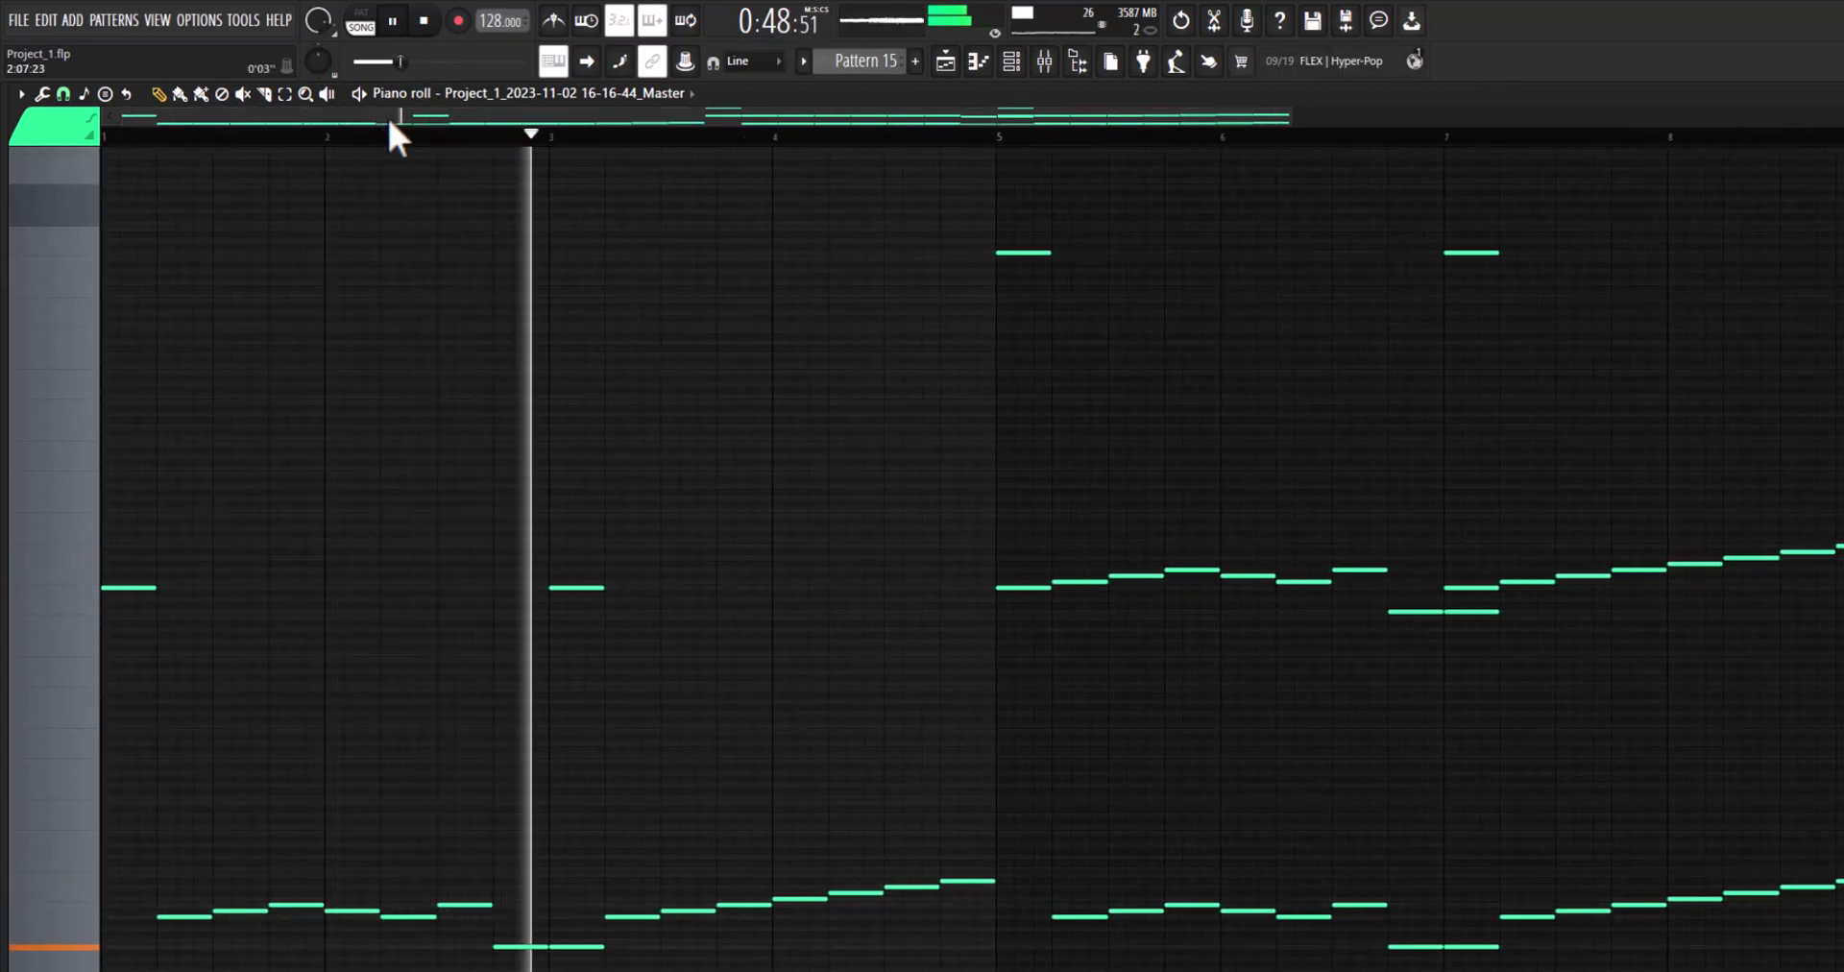